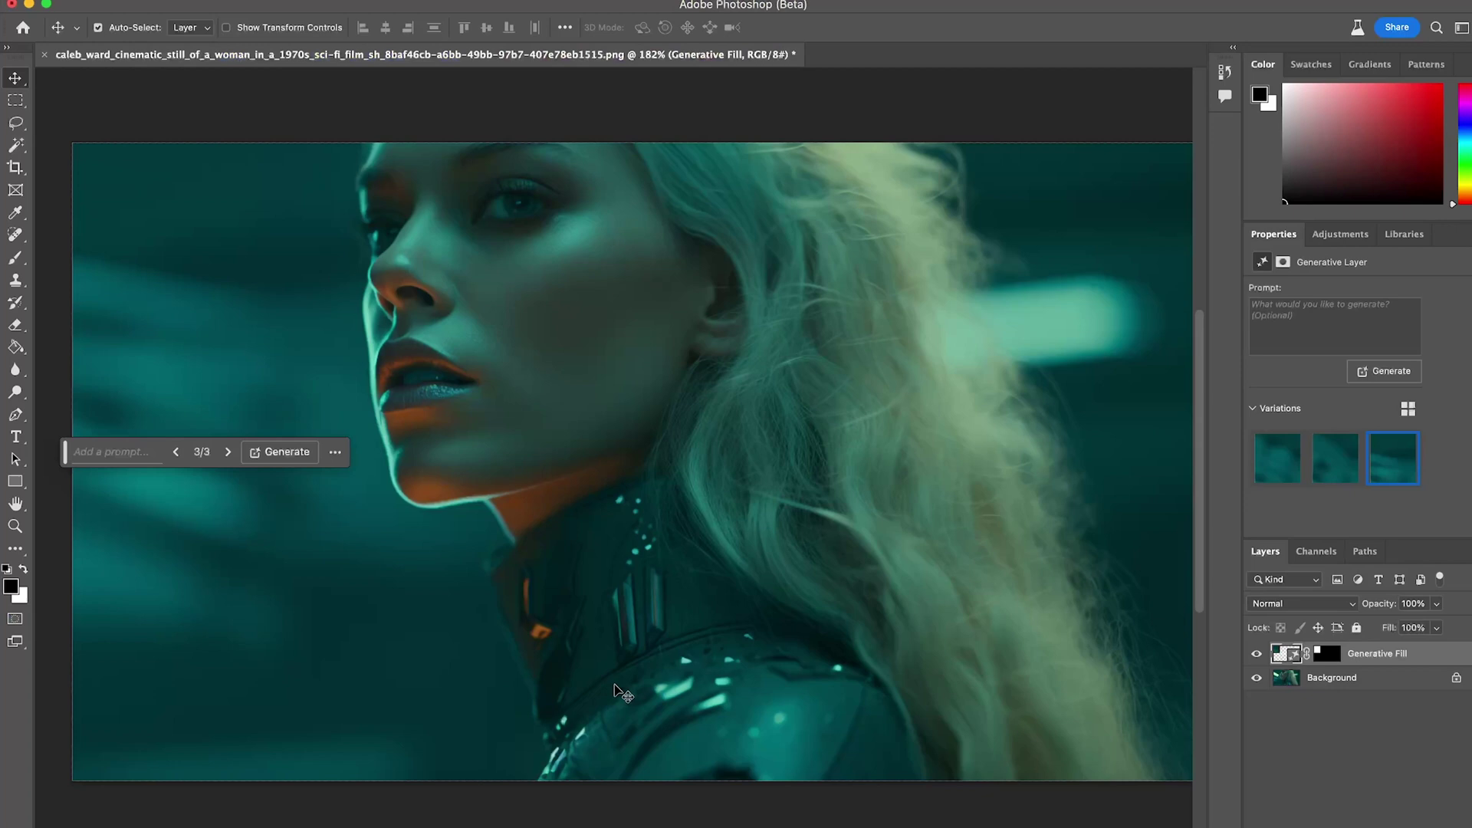
- Outline the woman's flowing hair and shoulder with a freehand Lasso selection
{"action": "left_click", "coordinate": [15, 123]}
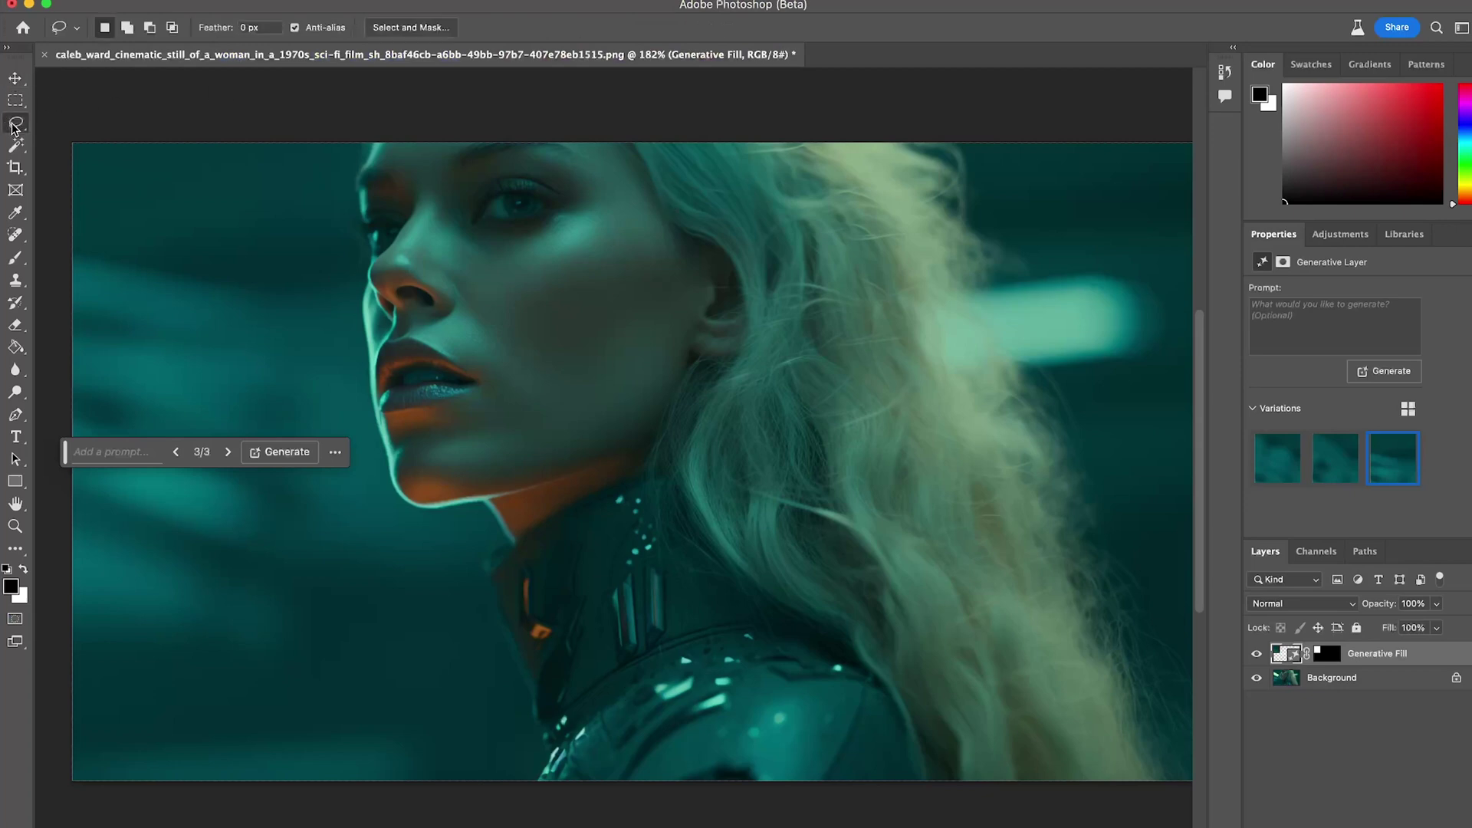
{"action": "mouse_move", "coordinate": [598, 143]}
{"action": "left_mouse_down"}
{"action": "mouse_move", "coordinate": [627, 169]}
{"action": "mouse_move", "coordinate": [625, 291]}
{"action": "left_mouse_up"}
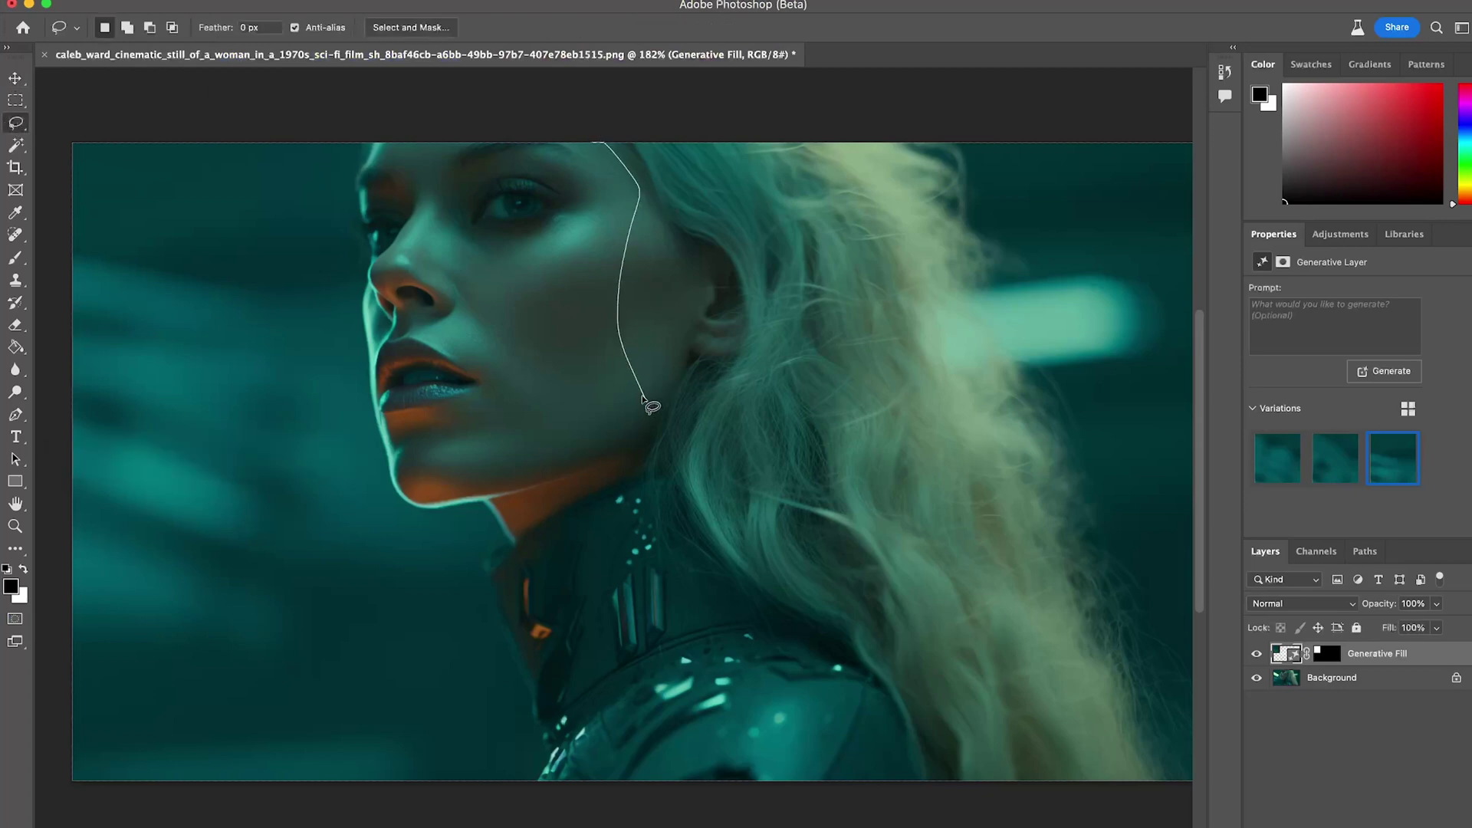
{"action": "mouse_move", "coordinate": [799, 719]}
{"action": "left_mouse_down"}
{"action": "mouse_move", "coordinate": [953, 820]}
{"action": "mouse_move", "coordinate": [601, 85]}
{"action": "left_mouse_up"}
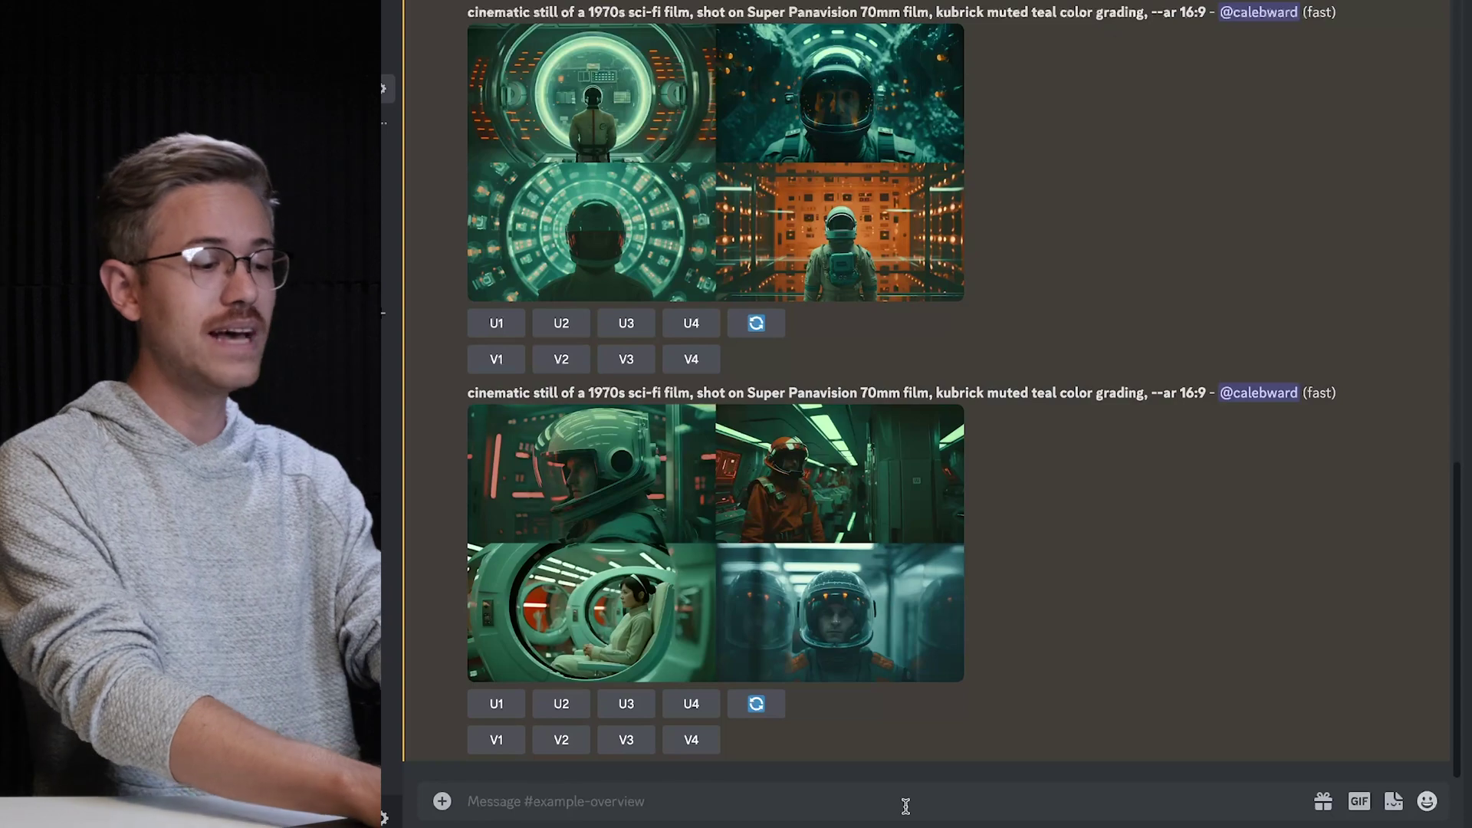
- Switch to Discord, bring up the Midjourney Bot options with the /settings command, and make sure Remix mode is on
{"action": "type", "text": "/settings"}
{"action": "key", "text": "Return"}
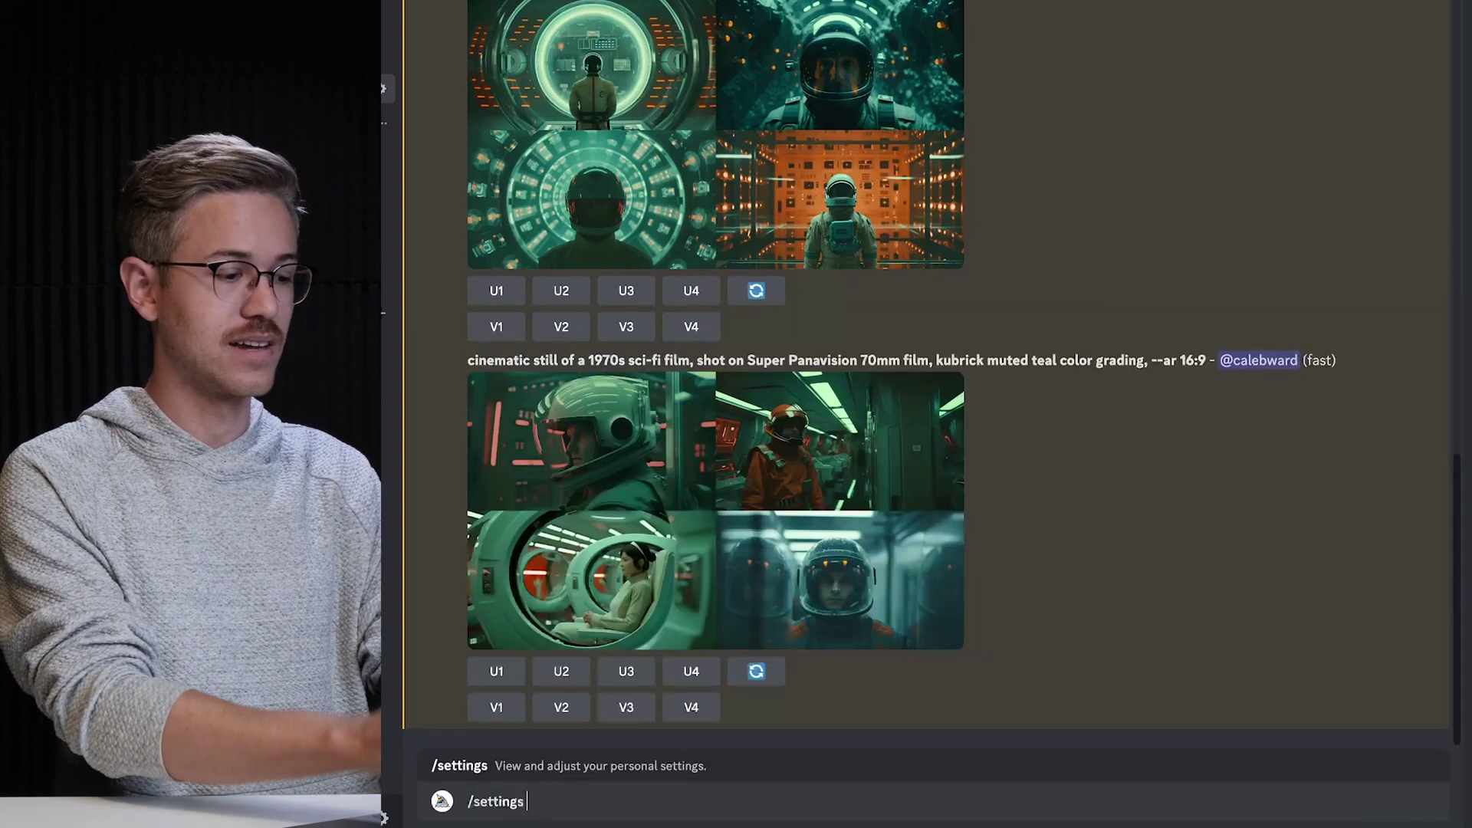
{"action": "key", "text": "Return"}
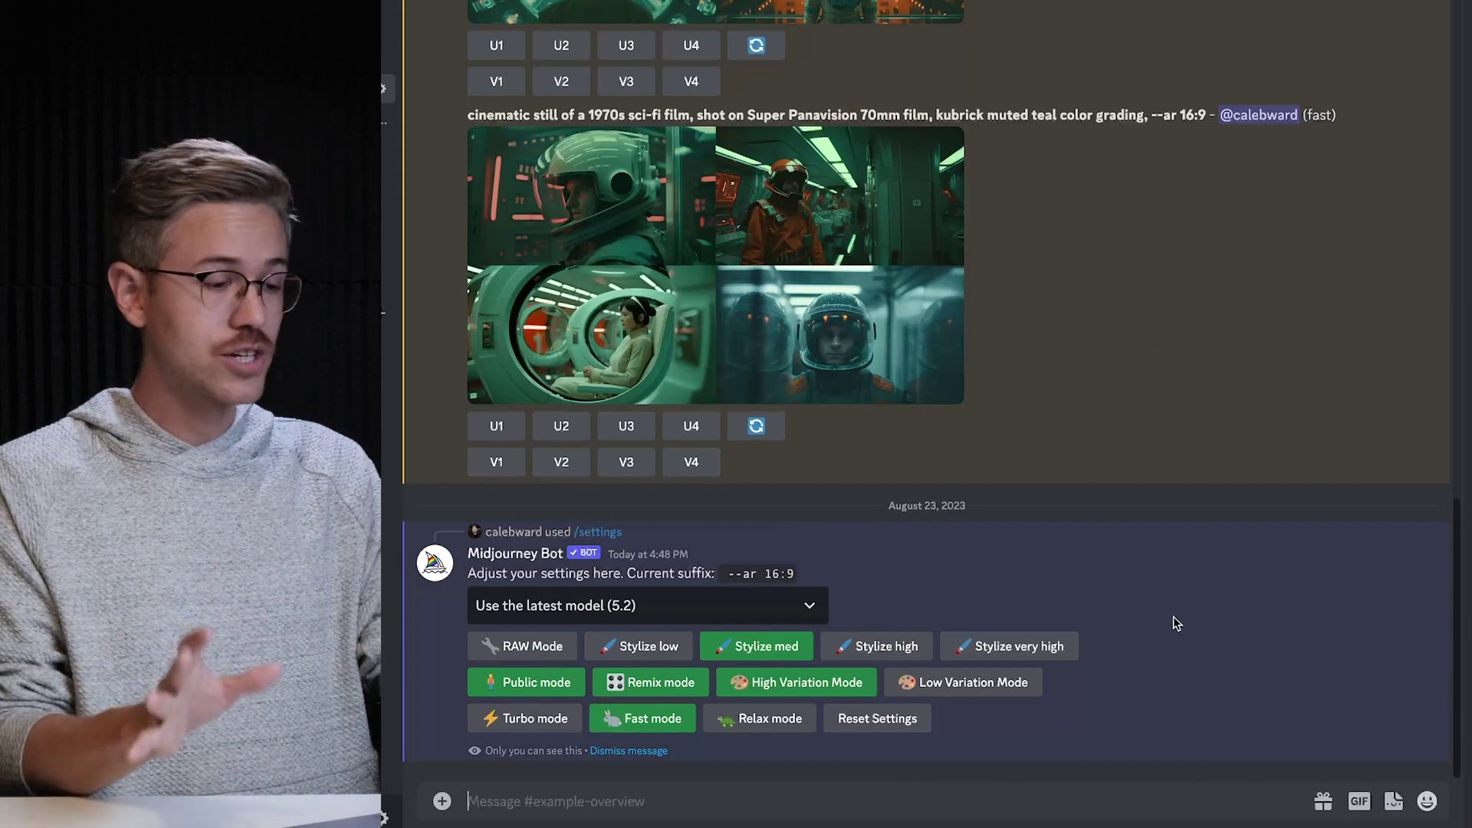
{"action": "left_click", "coordinate": [643, 681]}
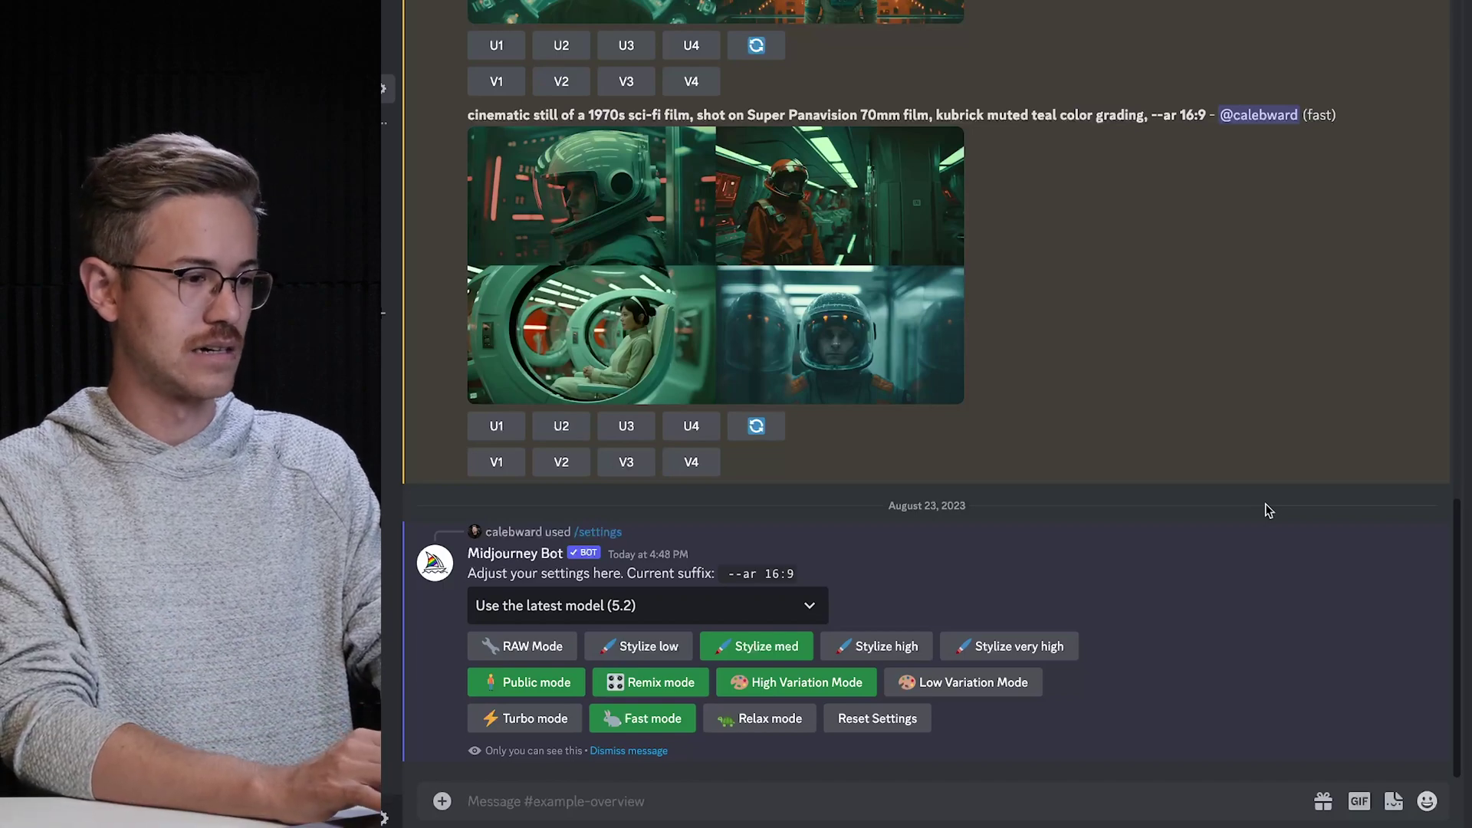
- Upscale the second image, with the standing astronaut between glass spheres, from the second sci-fi grid in the channel
{"action": "scroll", "coordinate": [1269, 512], "scroll_direction": "up", "scroll_amount": 10}
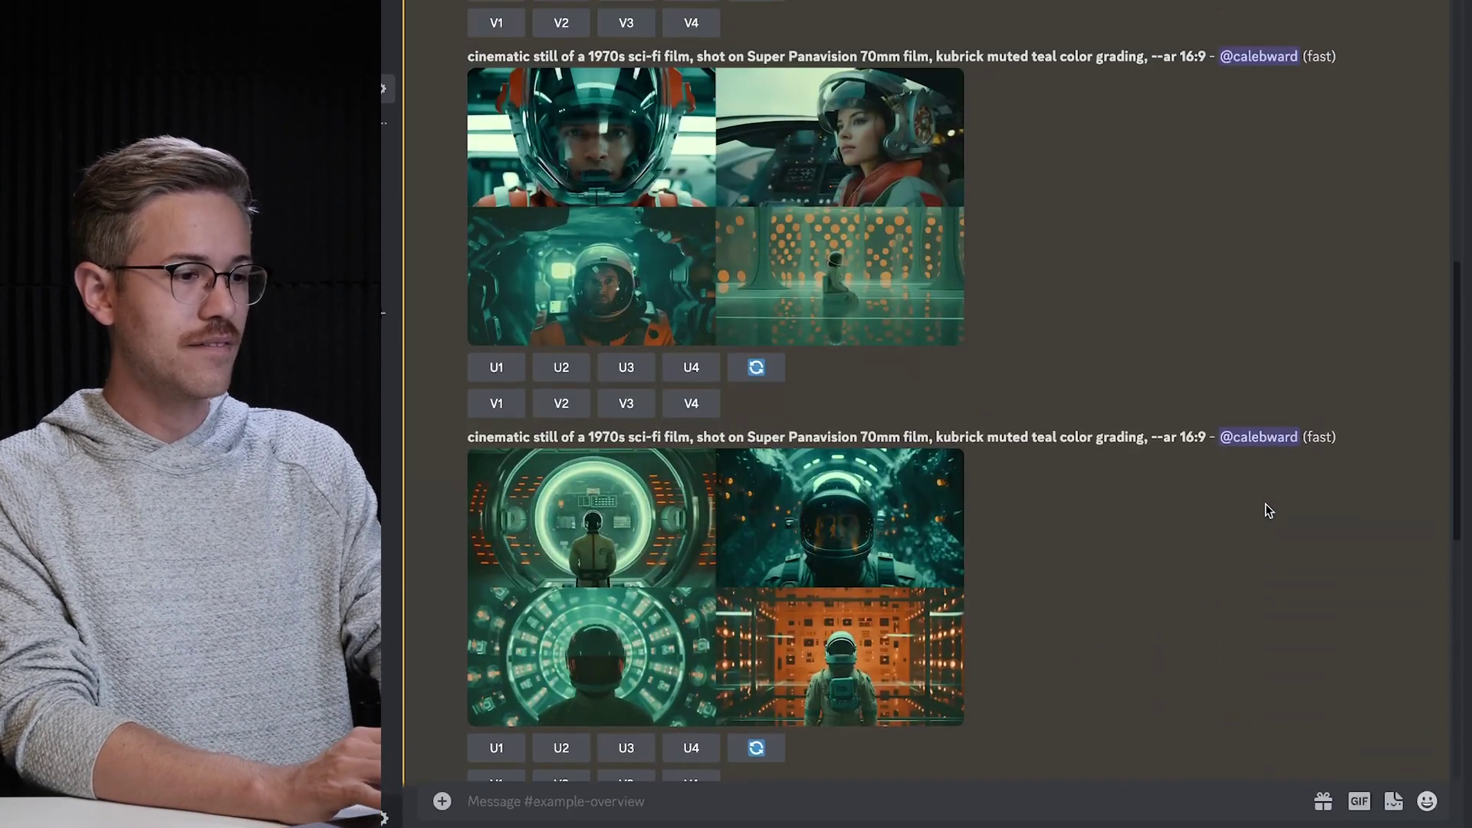
{"action": "scroll", "coordinate": [1270, 512], "scroll_direction": "up", "scroll_amount": 10}
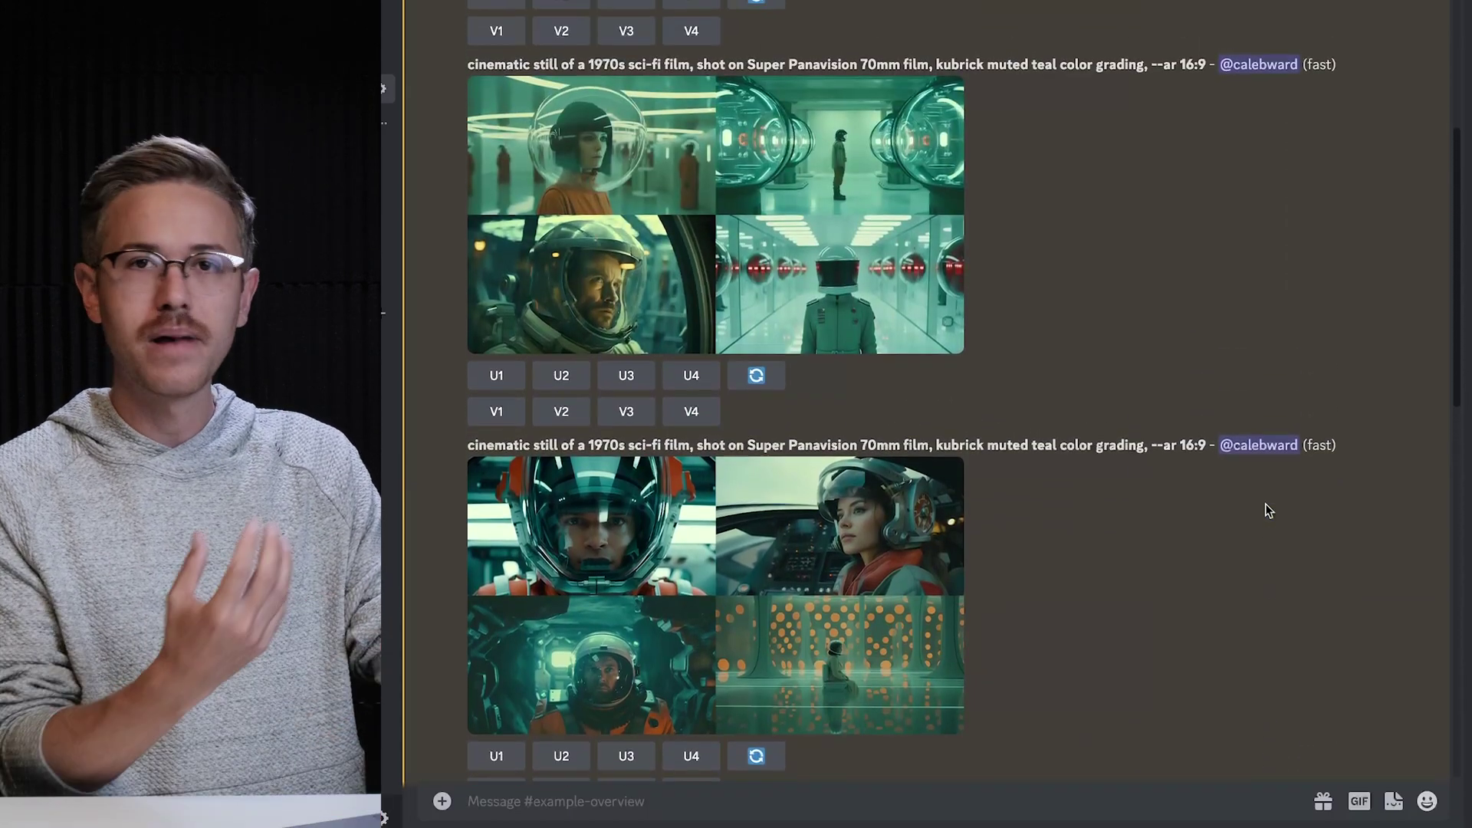
{"action": "scroll", "coordinate": [1269, 511], "scroll_direction": "up", "scroll_amount": 6}
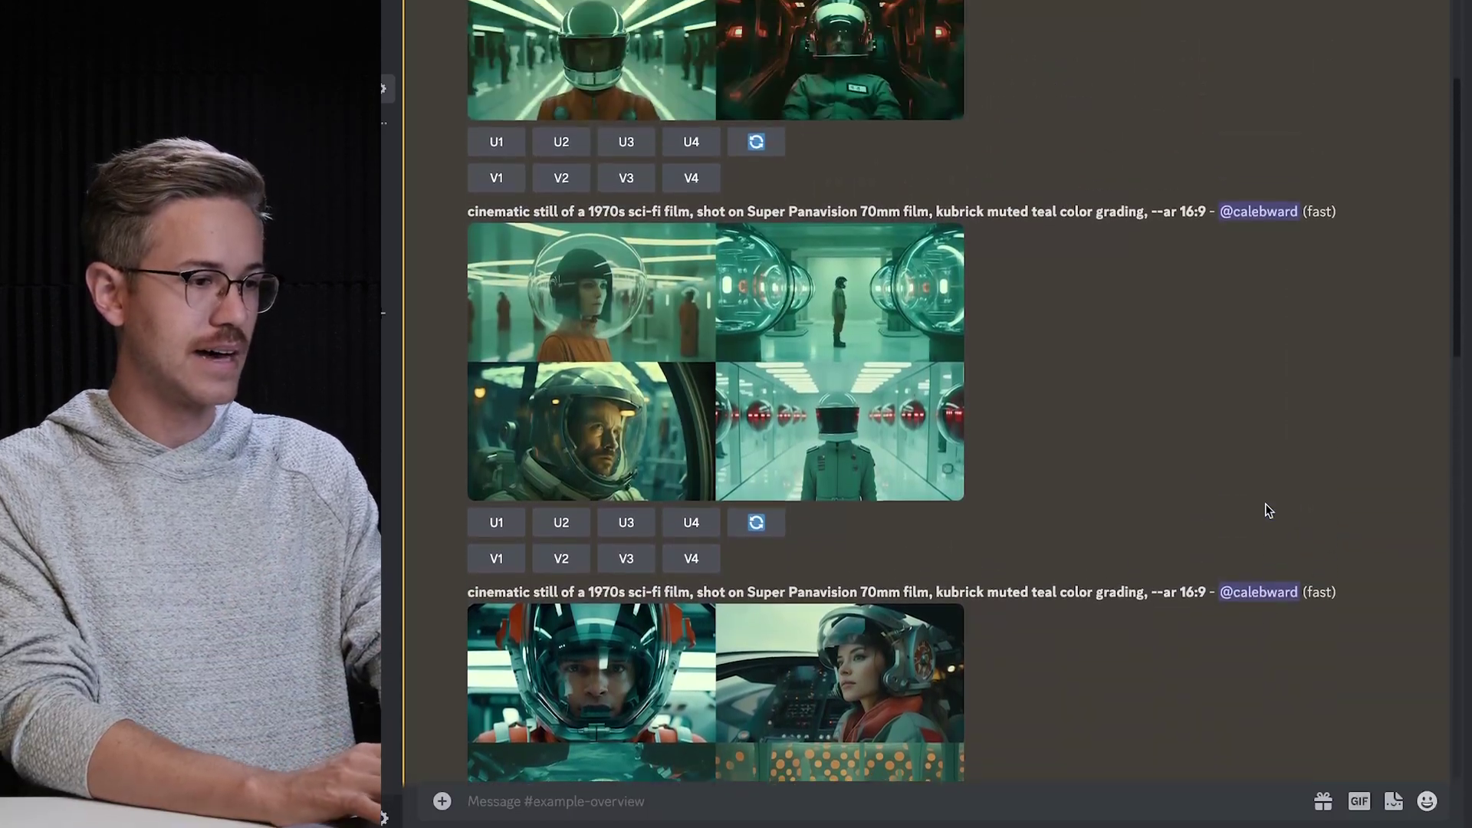
{"action": "scroll", "coordinate": [1269, 512], "scroll_direction": "up", "scroll_amount": 2}
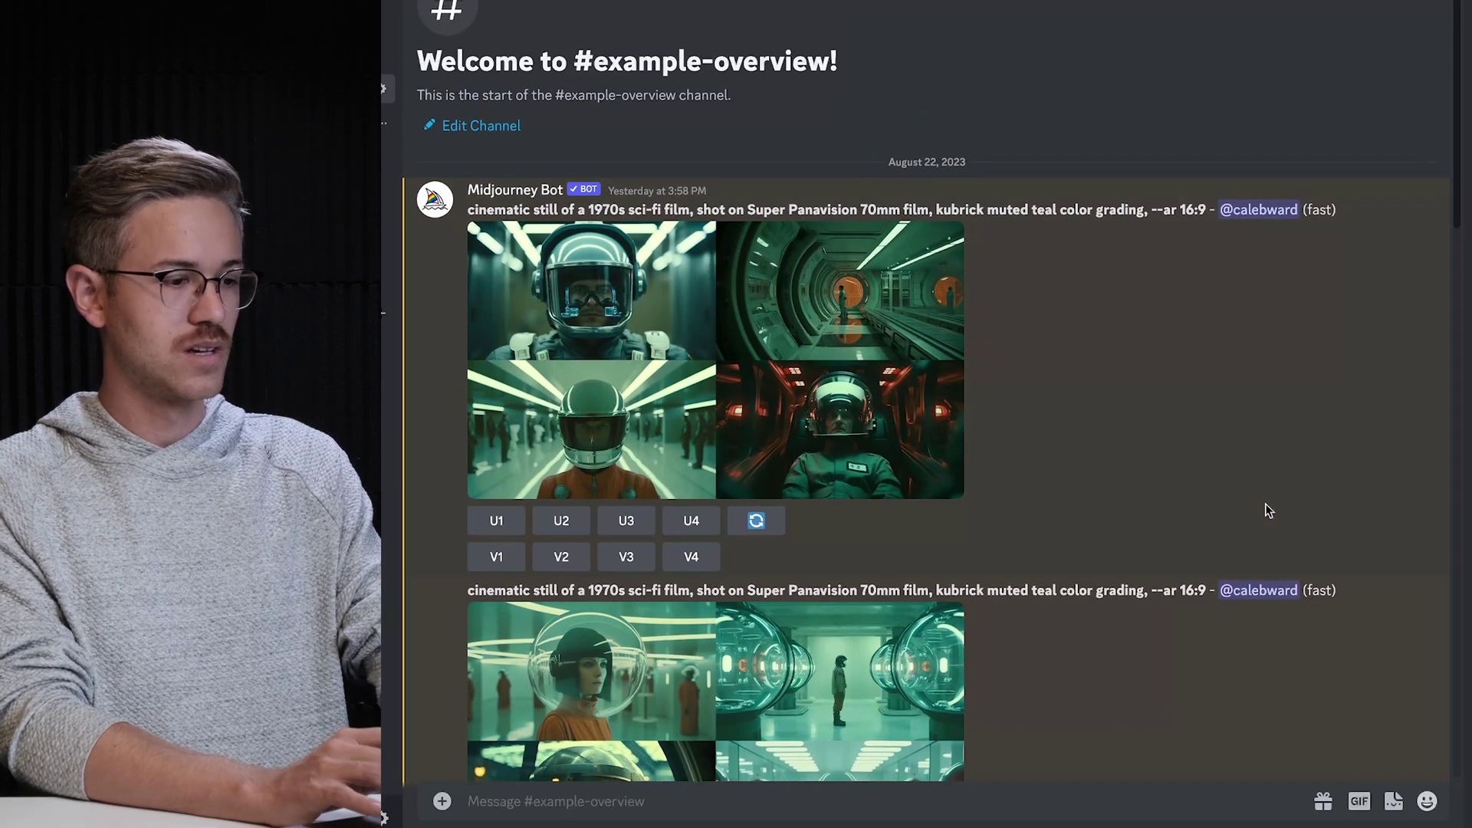
{"action": "scroll", "coordinate": [1269, 512], "scroll_direction": "down", "scroll_amount": 4}
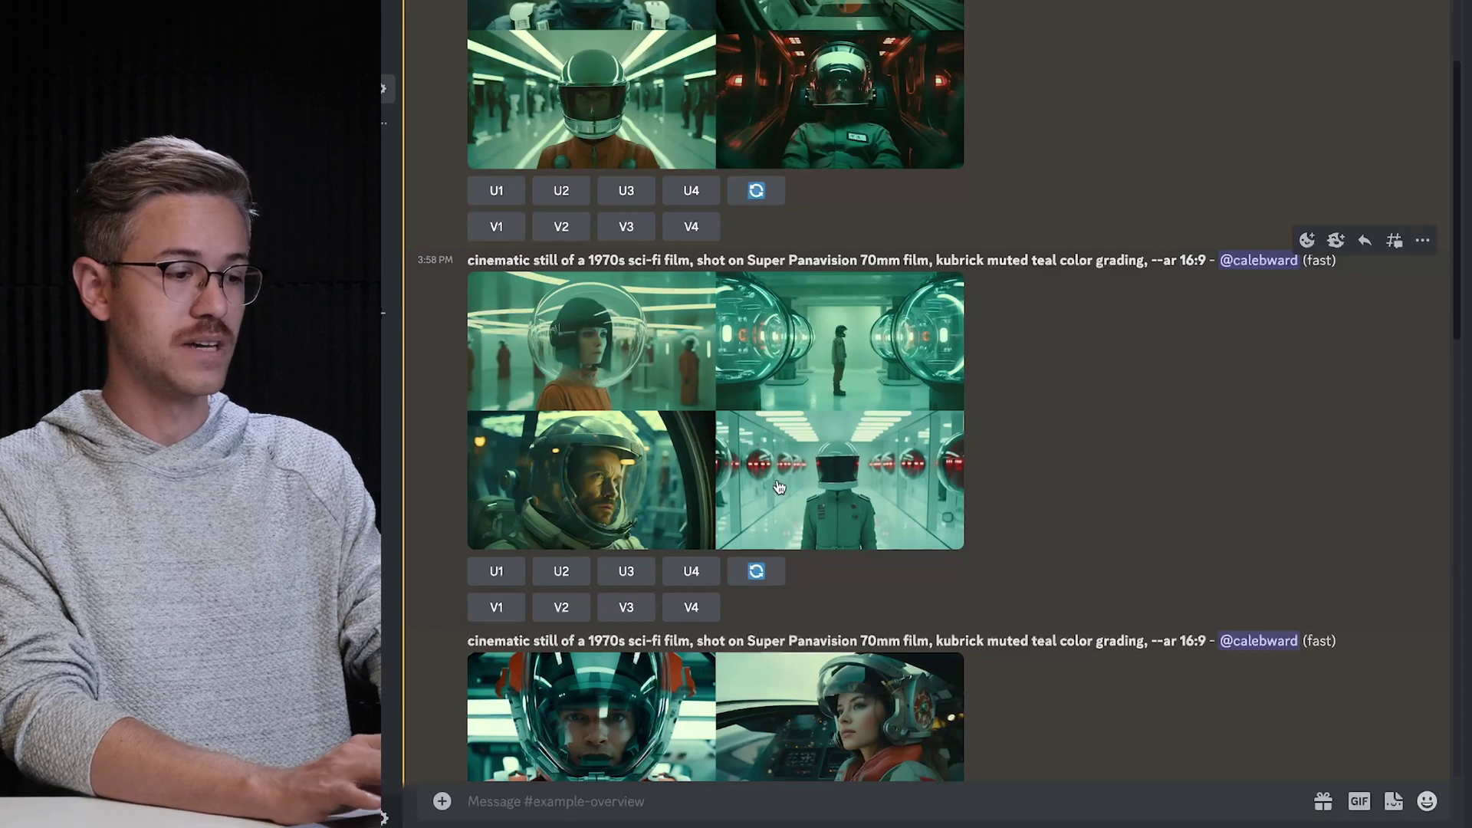
{"action": "left_click", "coordinate": [578, 580]}
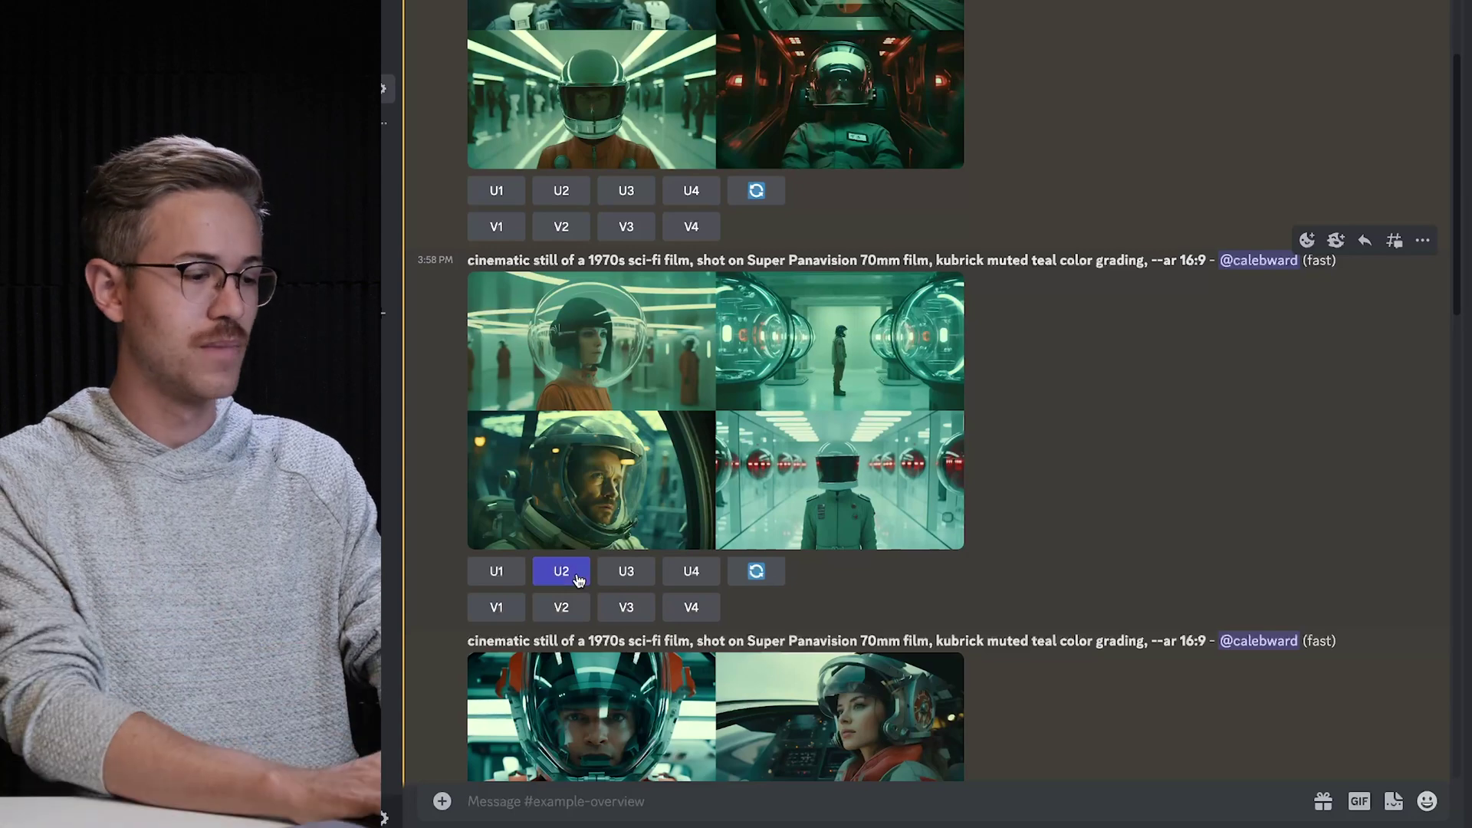
- Open the upscaled image for Vary (Region), clear the practice selection, and mark a rectangle around the standing astronaut down to the image edge
{"action": "scroll", "coordinate": [578, 580], "scroll_direction": "down", "scroll_amount": 10}
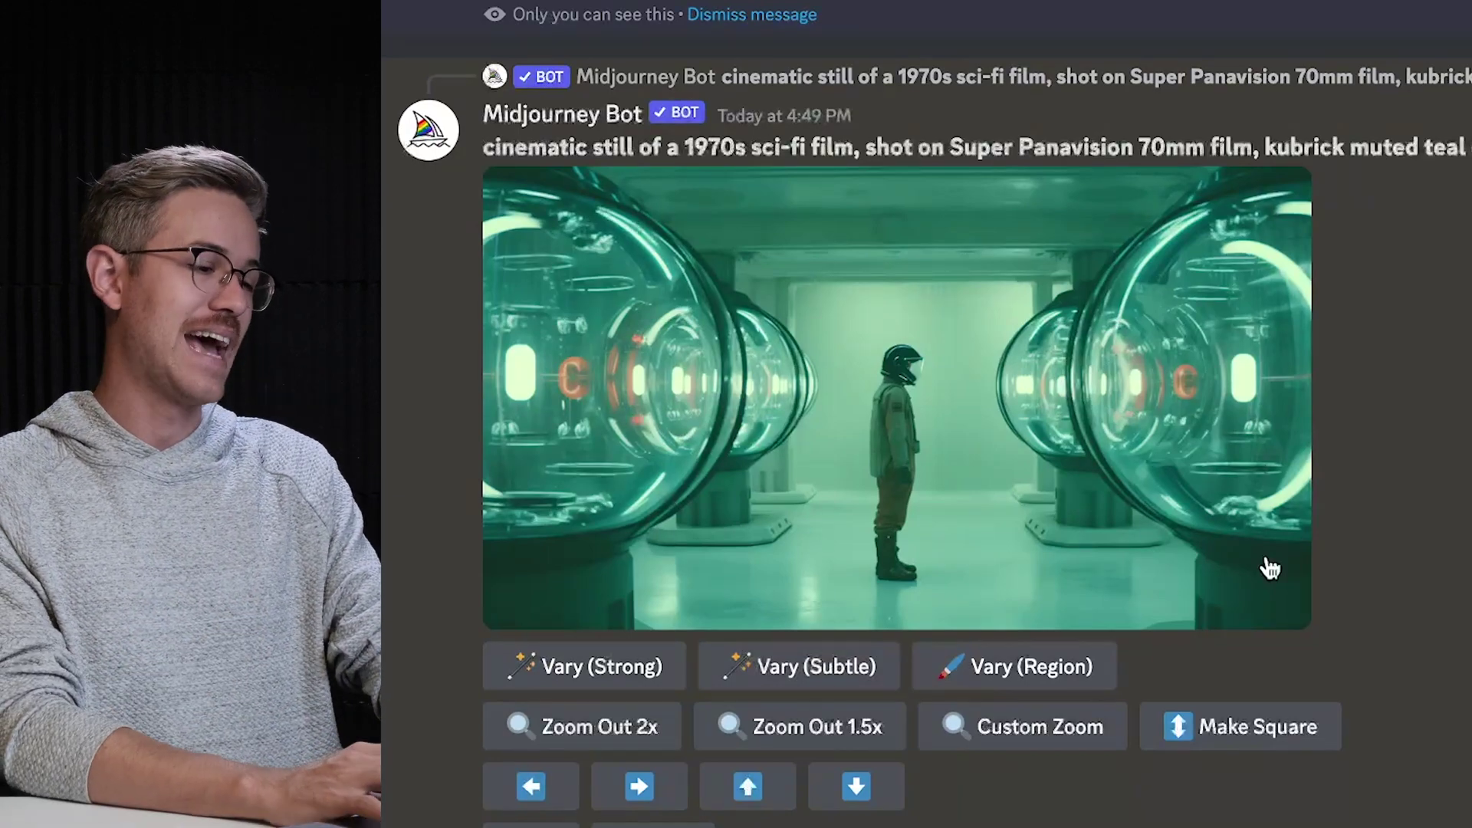
{"action": "left_click", "coordinate": [1032, 671]}
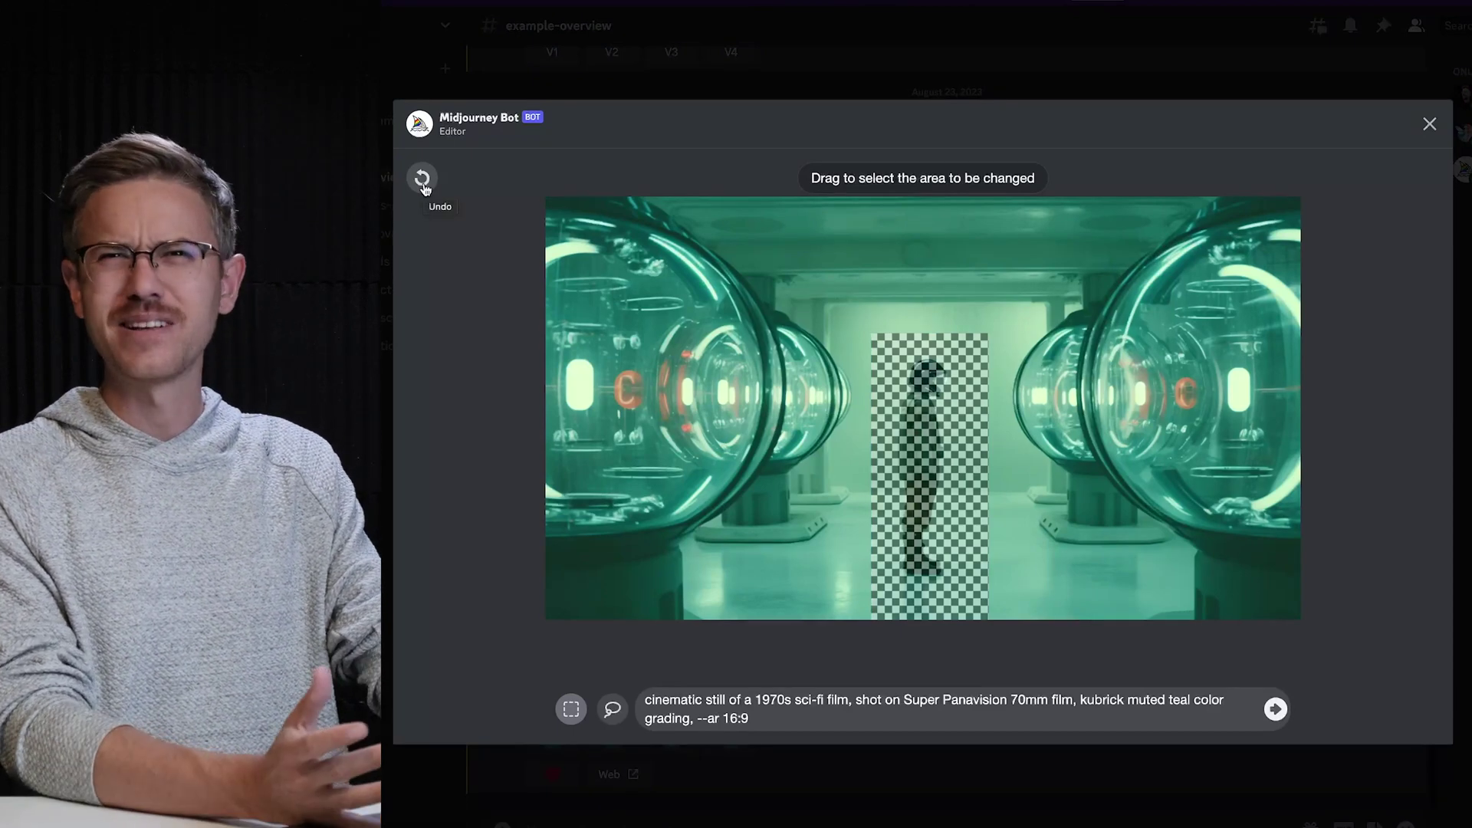
{"action": "left_click", "coordinate": [423, 181]}
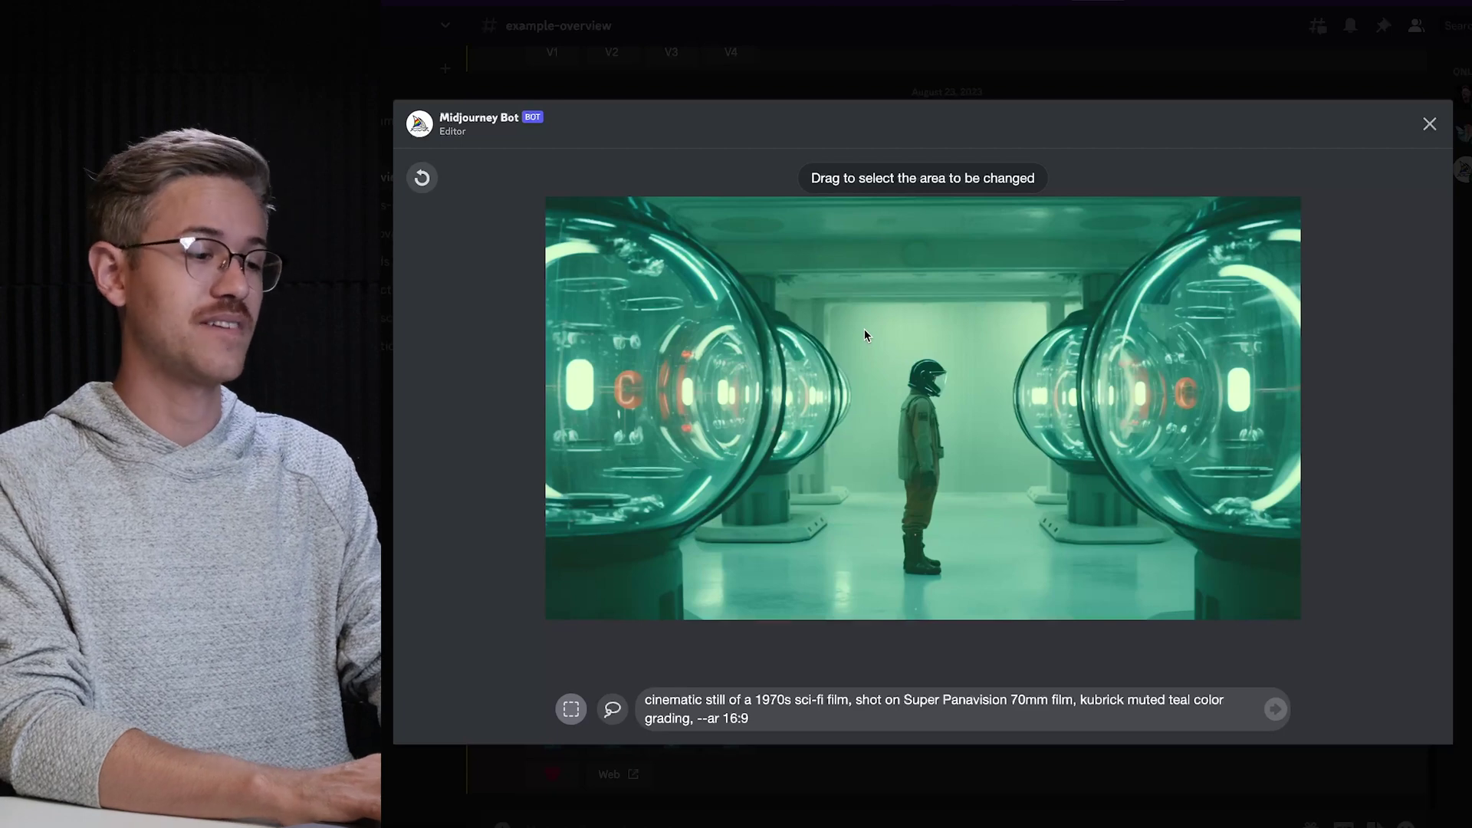
{"action": "left_click_drag", "start_coordinate": [864, 330], "coordinate": [988, 631]}
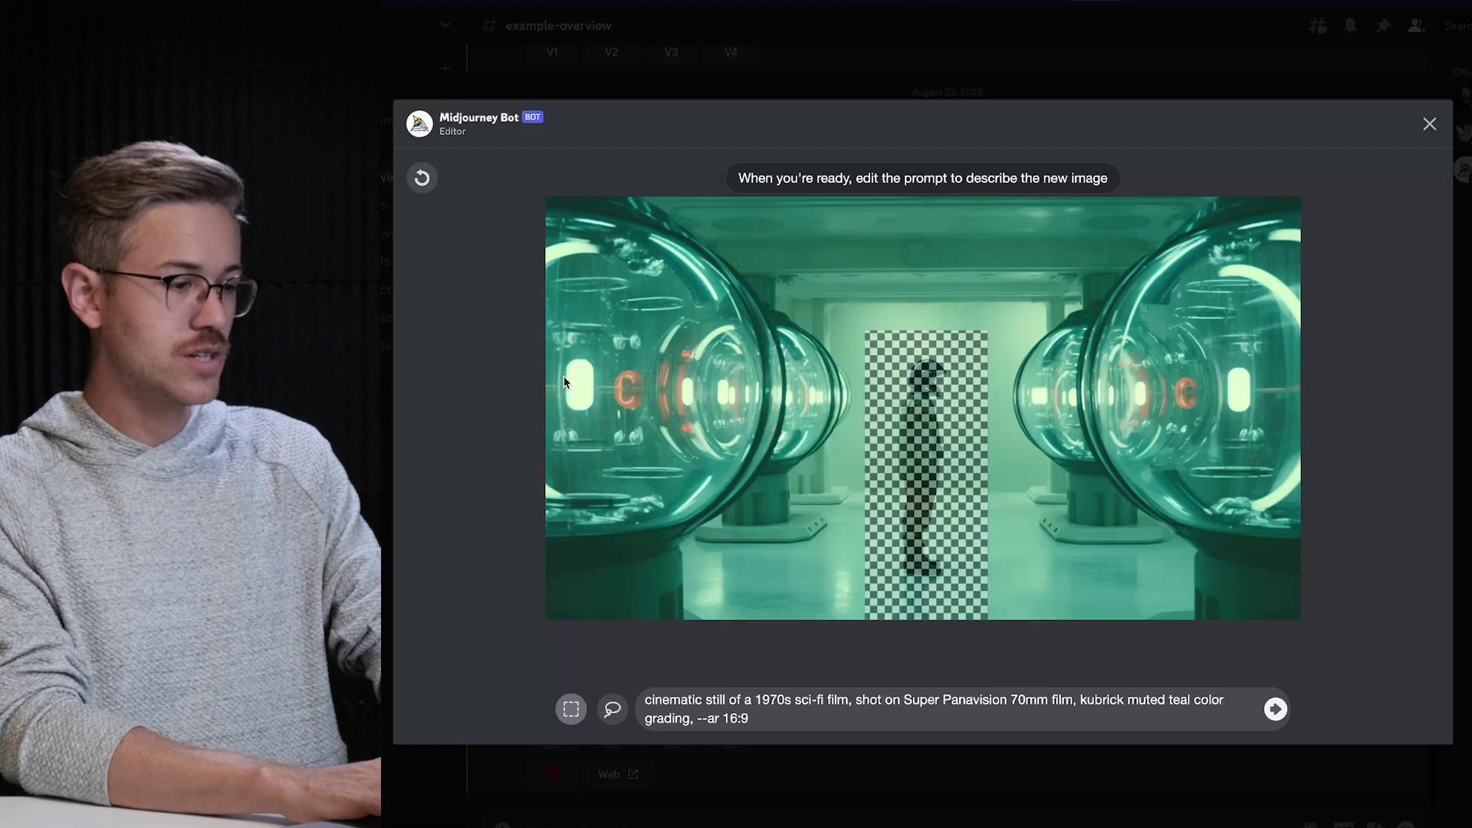
- Add lasso selections over the band of glowing red and white lights in the glass spheres on both sides
{"action": "left_click", "coordinate": [611, 712]}
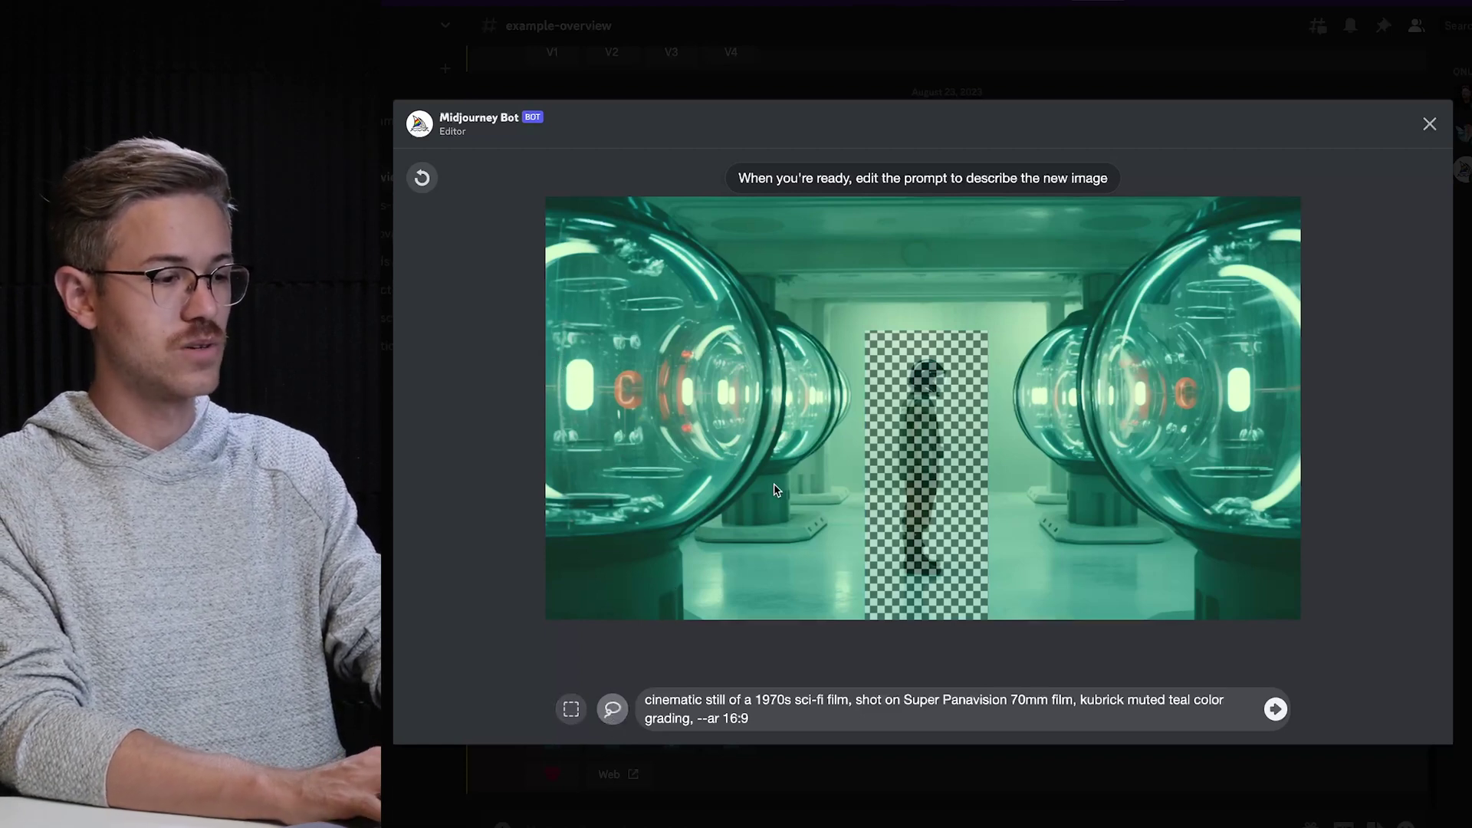
{"action": "mouse_move", "coordinate": [629, 343]}
{"action": "left_mouse_down"}
{"action": "mouse_move", "coordinate": [656, 370]}
{"action": "mouse_move", "coordinate": [759, 369]}
{"action": "mouse_move", "coordinate": [844, 384]}
{"action": "mouse_move", "coordinate": [862, 404]}
{"action": "mouse_move", "coordinate": [835, 426]}
{"action": "mouse_move", "coordinate": [662, 419]}
{"action": "mouse_move", "coordinate": [598, 433]}
{"action": "mouse_move", "coordinate": [531, 407]}
{"action": "mouse_move", "coordinate": [546, 361]}
{"action": "mouse_move", "coordinate": [579, 339]}
{"action": "left_mouse_up"}
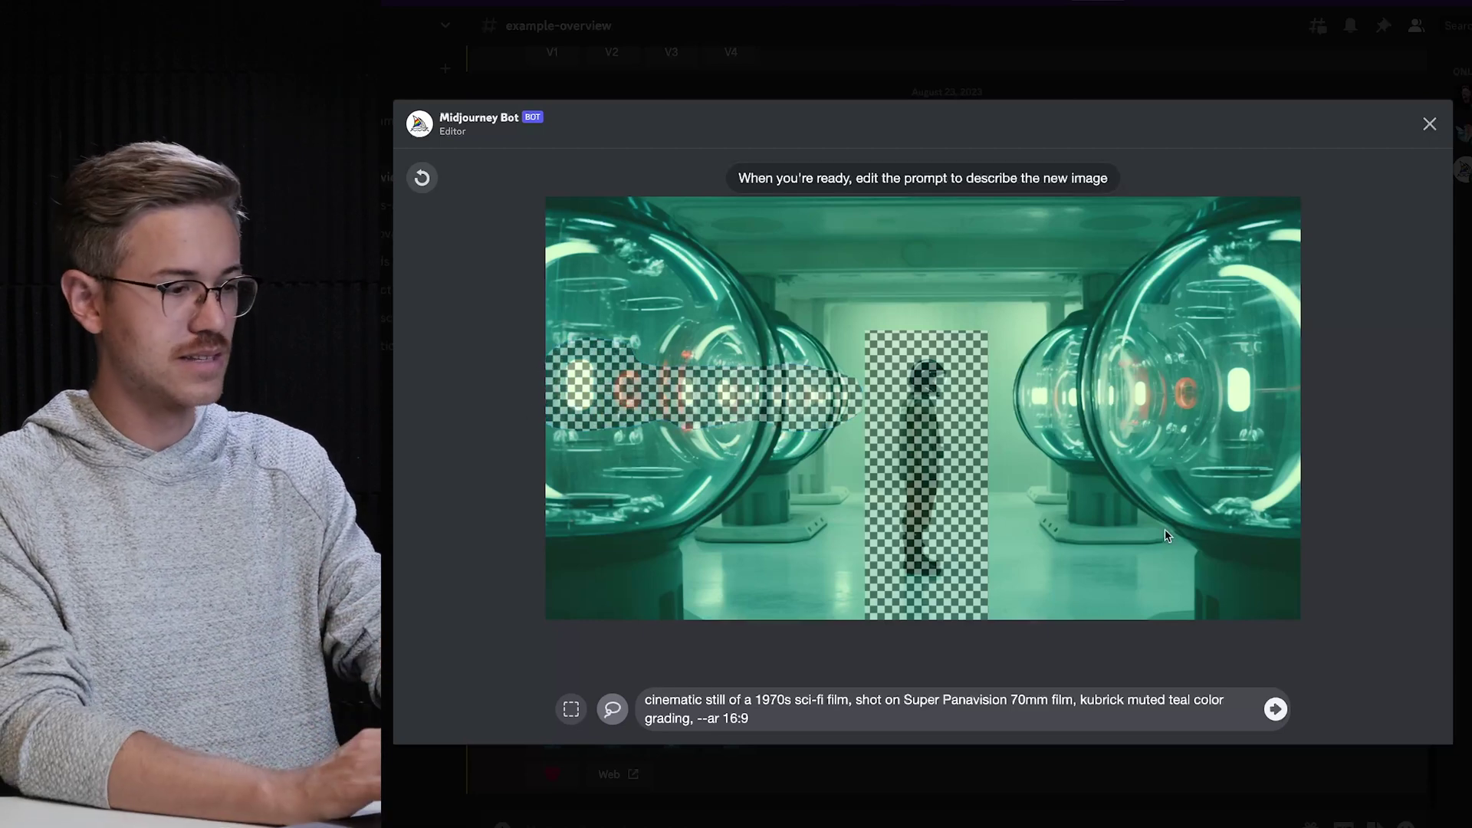
{"action": "mouse_move", "coordinate": [1146, 425]}
{"action": "left_mouse_down"}
{"action": "mouse_move", "coordinate": [1039, 415]}
{"action": "mouse_move", "coordinate": [1017, 408]}
{"action": "mouse_move", "coordinate": [1012, 382]}
{"action": "mouse_move", "coordinate": [1063, 363]}
{"action": "mouse_move", "coordinate": [1122, 377]}
{"action": "mouse_move", "coordinate": [1249, 356]}
{"action": "mouse_move", "coordinate": [1273, 380]}
{"action": "mouse_move", "coordinate": [1271, 416]}
{"action": "mouse_move", "coordinate": [1171, 438]}
{"action": "left_mouse_up"}
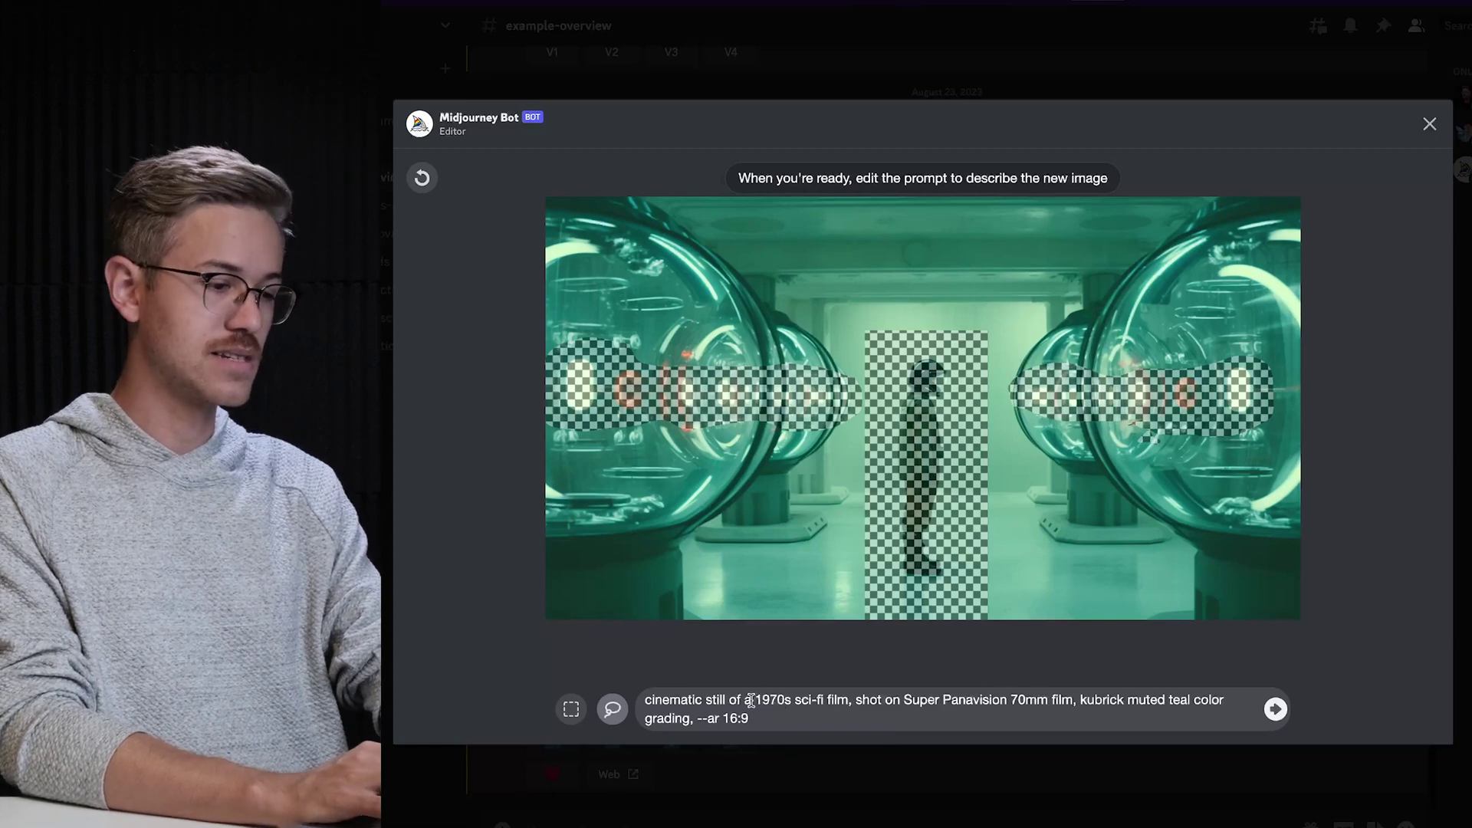
- Change the start of the prompt to "cinematic still of a woman in a 1970s sci-fi film" and submit the region variation
{"action": "left_click", "coordinate": [851, 725]}
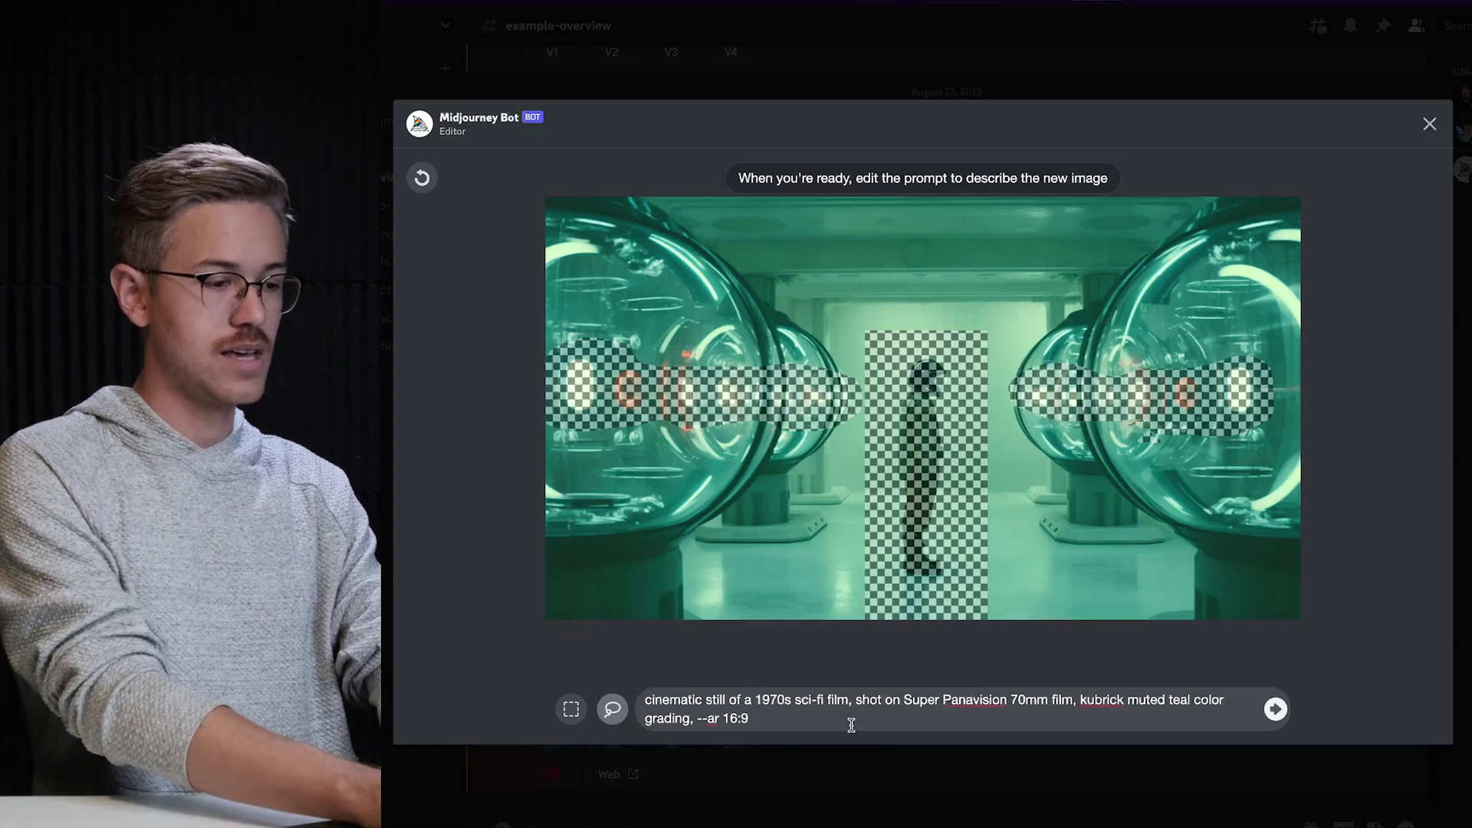
{"action": "left_click", "coordinate": [753, 699]}
{"action": "type", "text": "woman in a"}
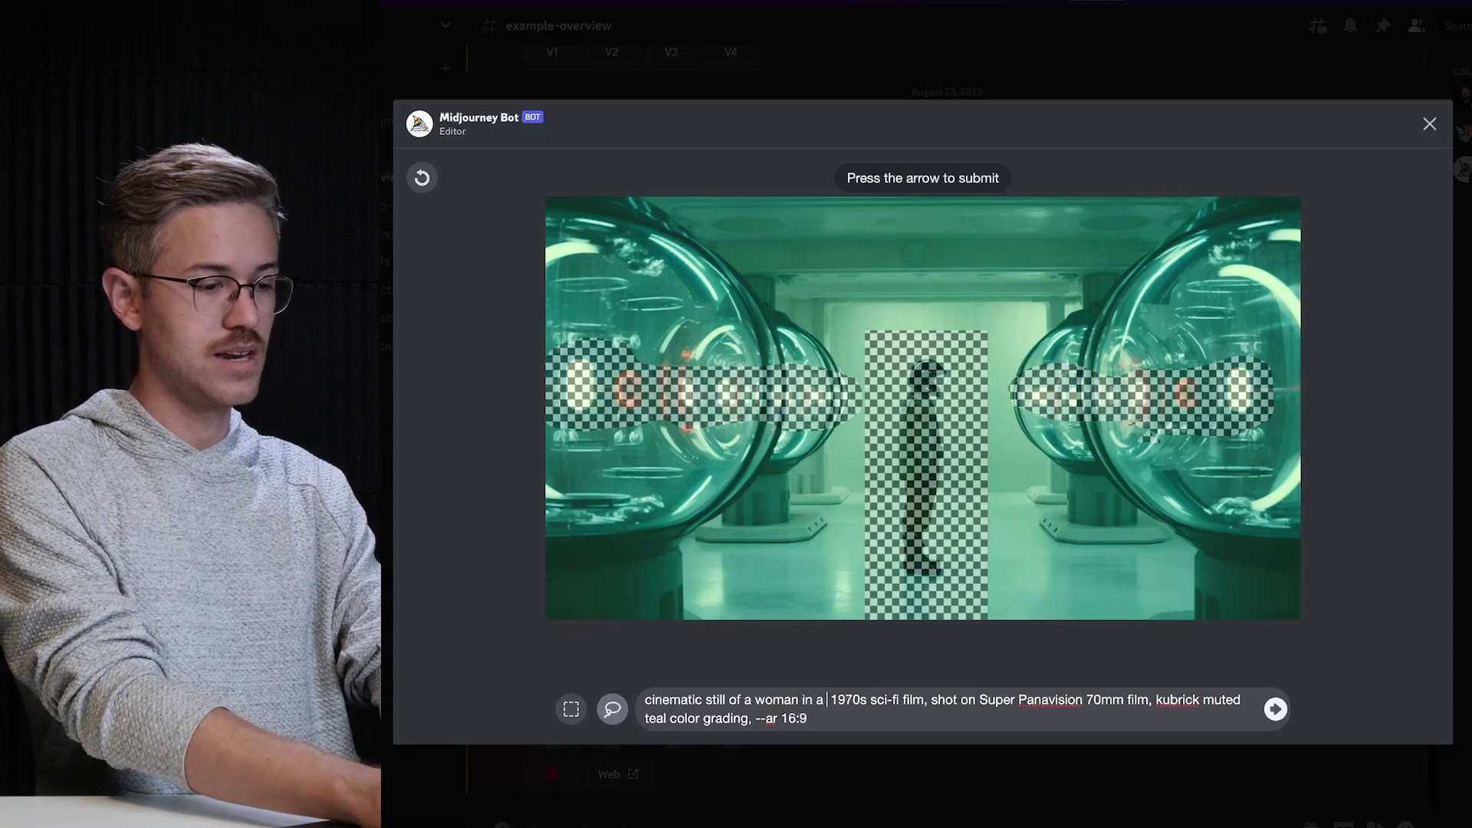
{"action": "key", "text": "BackSpace"}
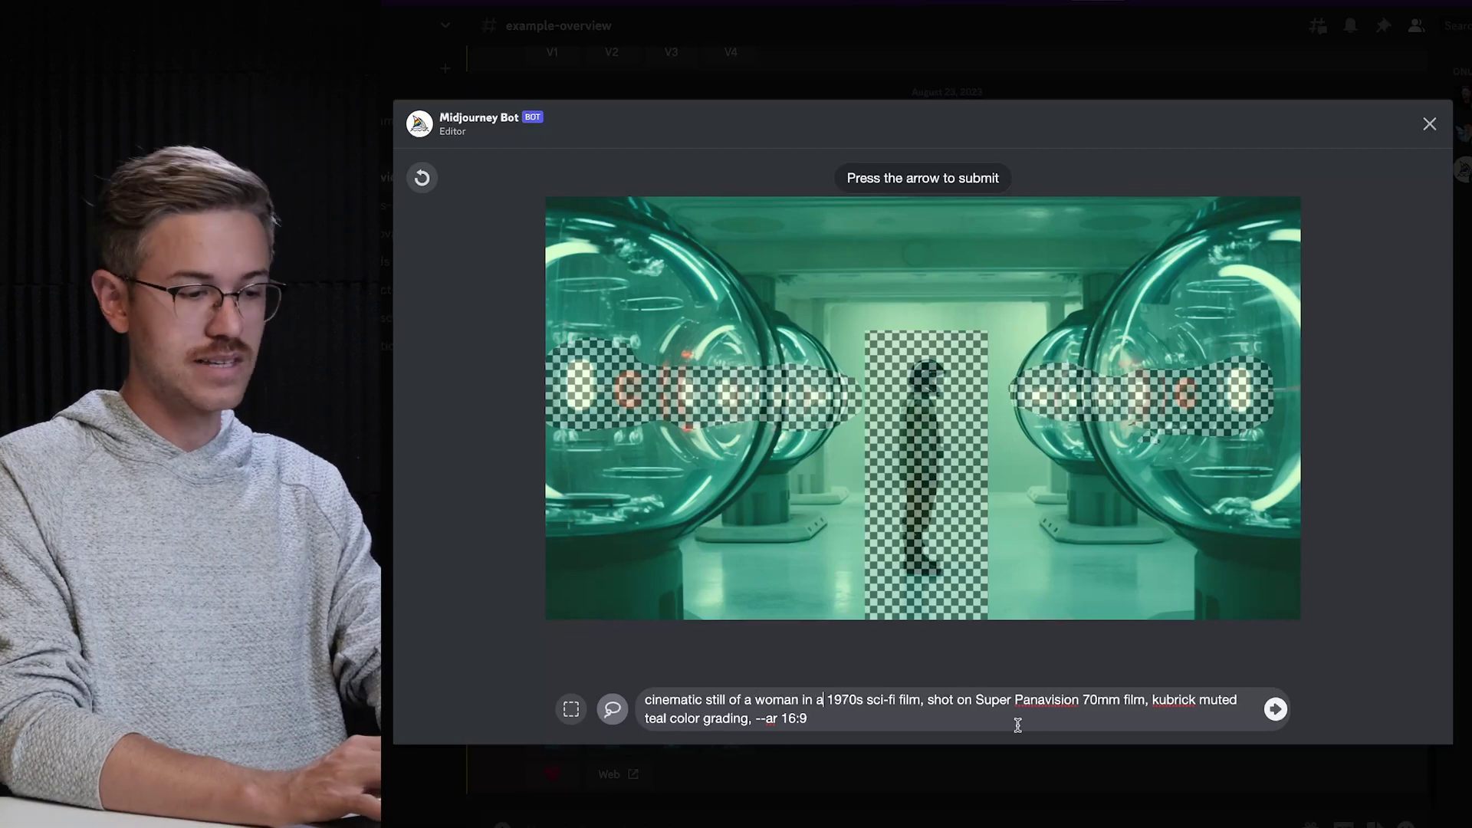
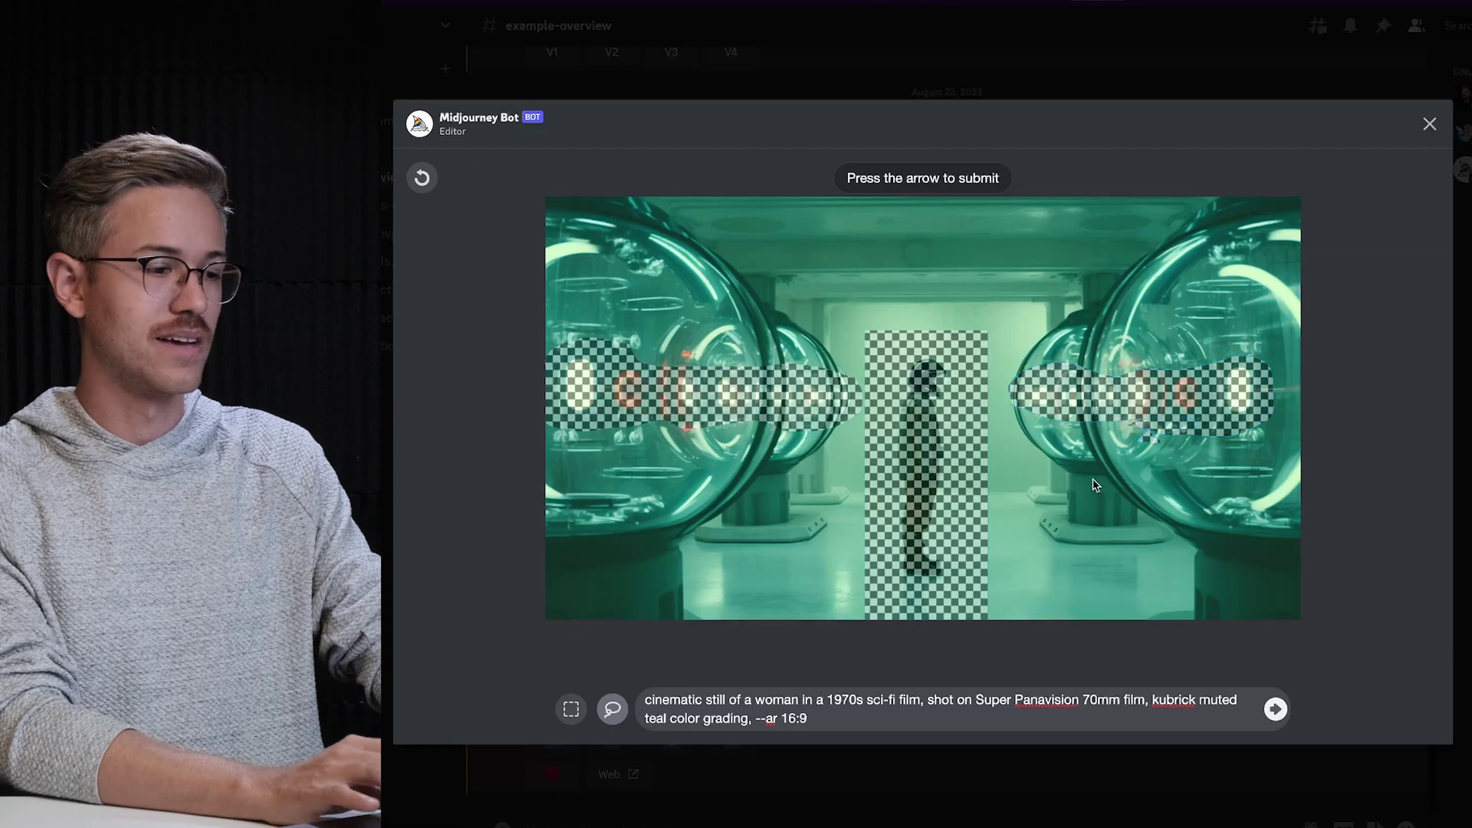
{"action": "left_click", "coordinate": [1277, 715]}
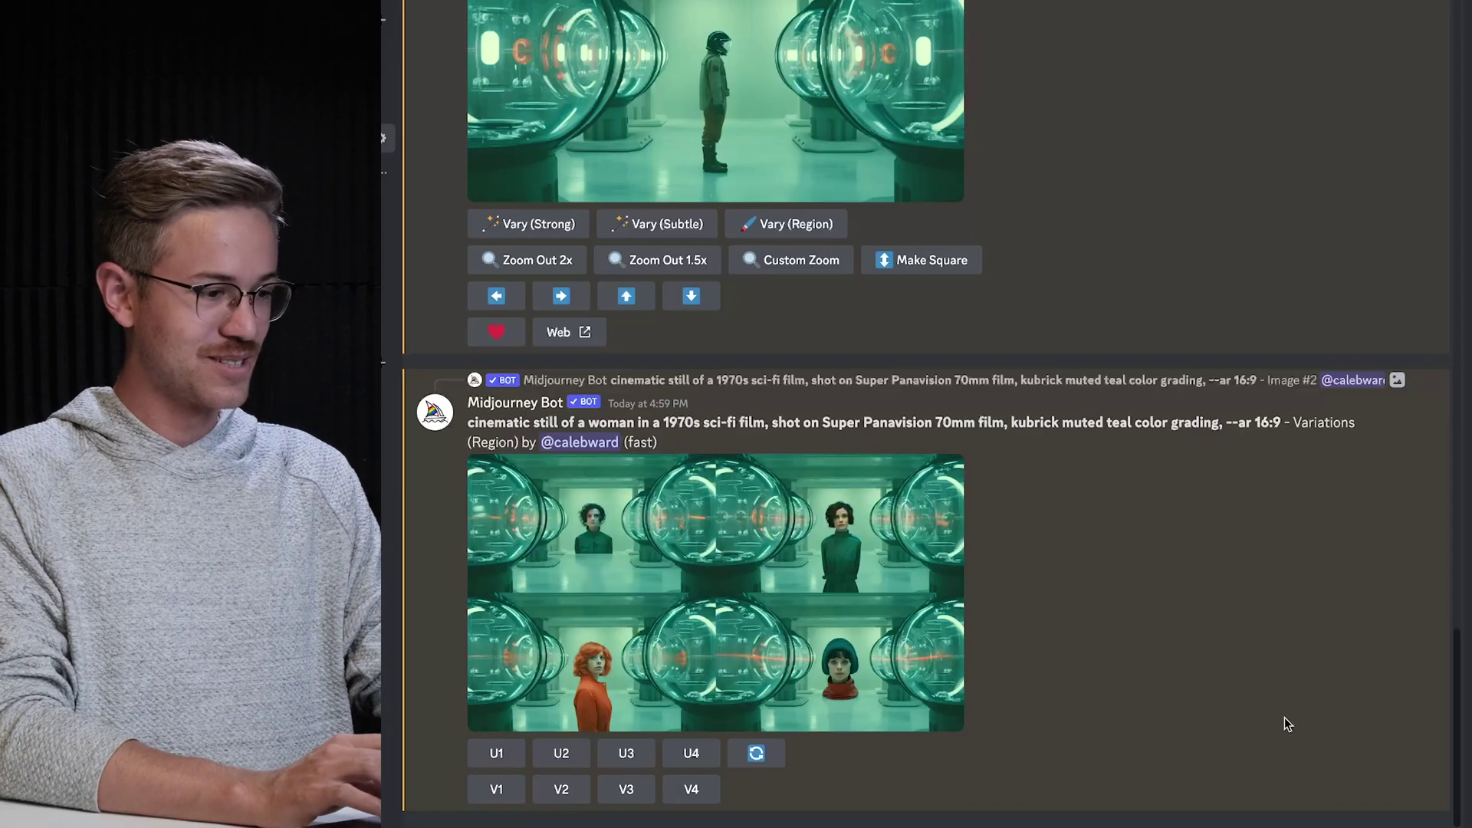
- Inspect the four region variations enlarged and upscale the third one, the red-haired woman in orange
{"action": "left_click", "coordinate": [741, 592]}
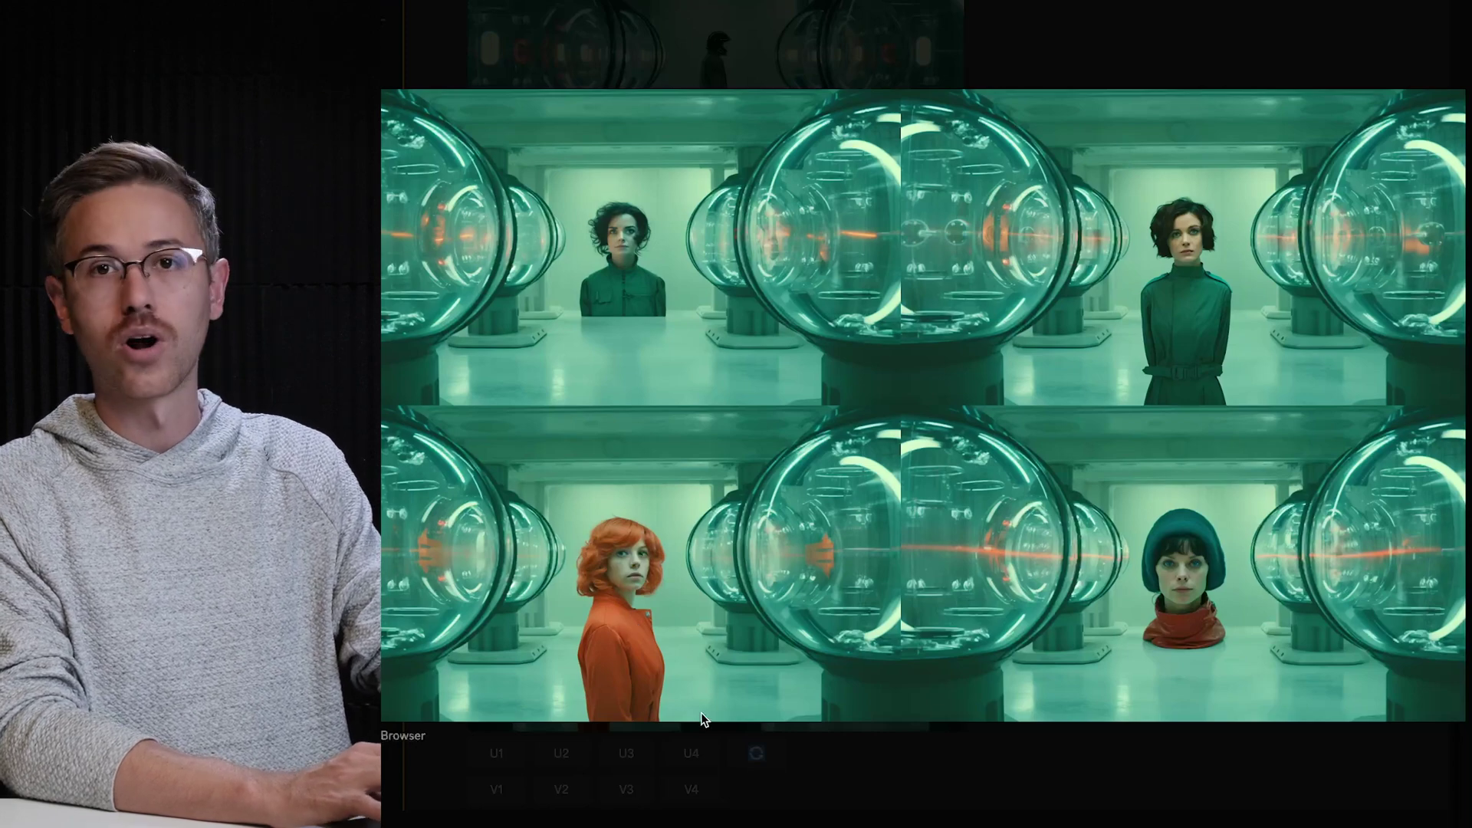
{"action": "left_click", "coordinate": [731, 765]}
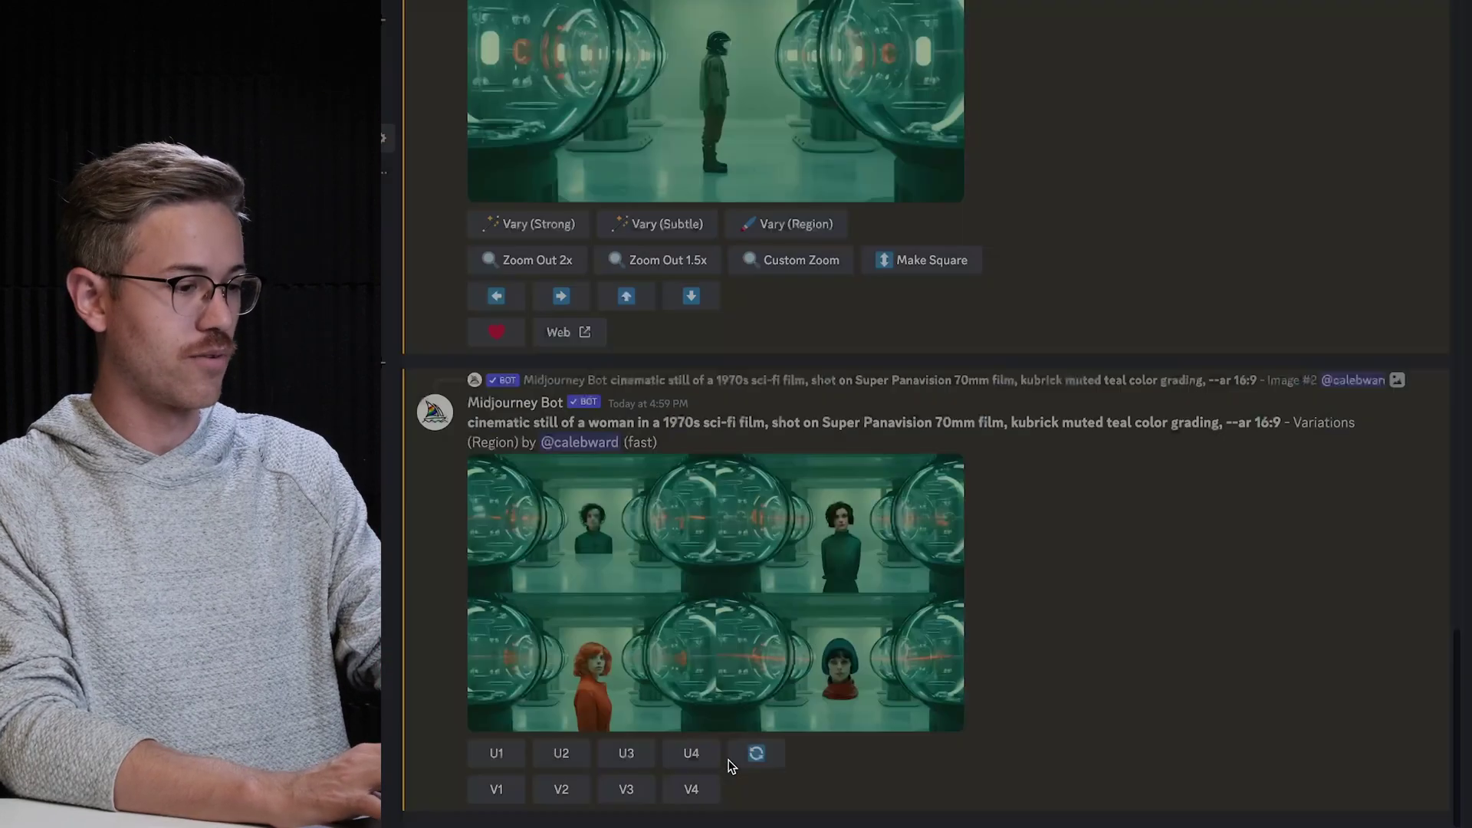
{"action": "left_click", "coordinate": [625, 753]}
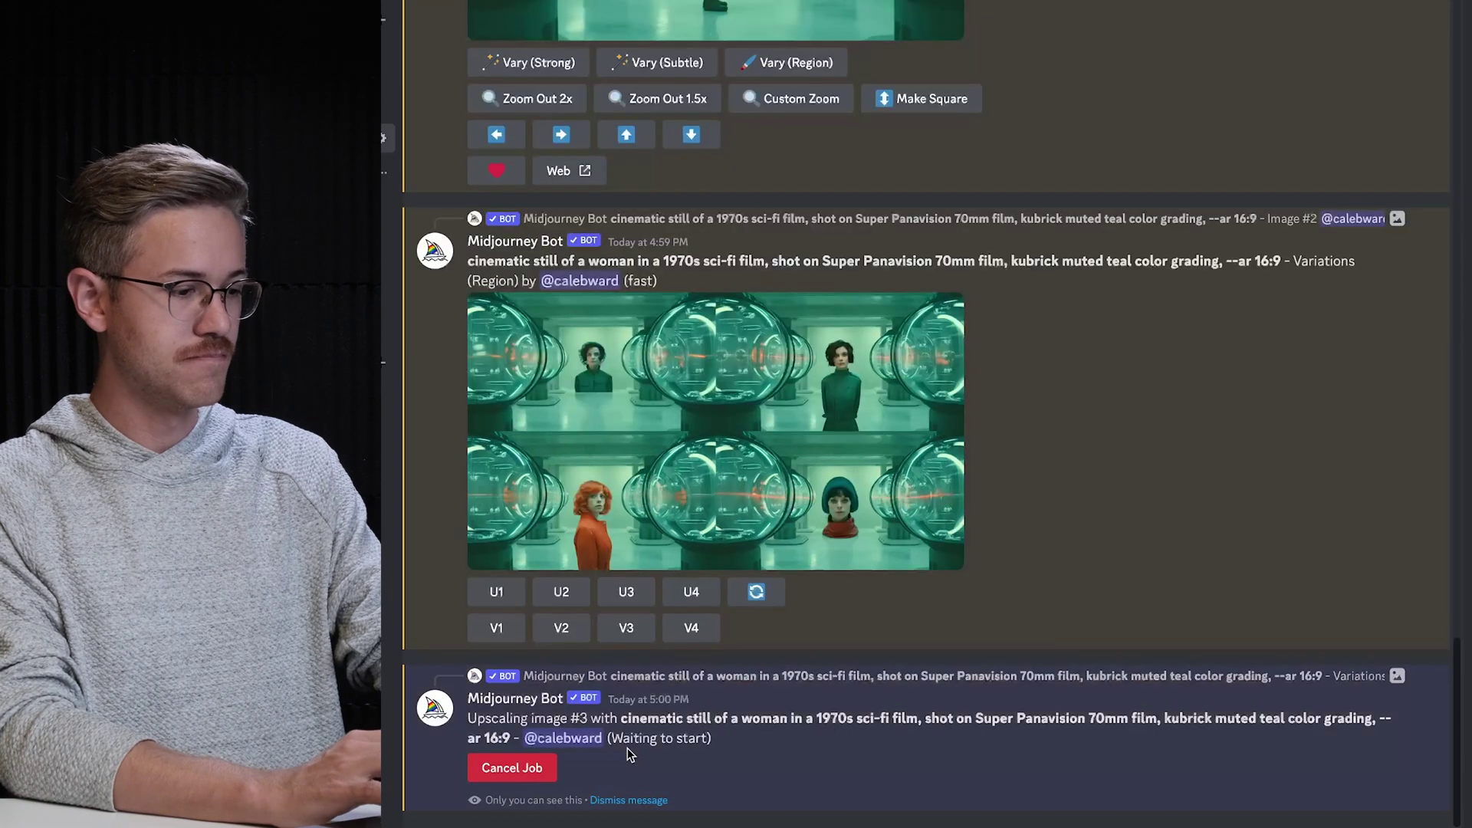
- View the upscaled red-haired woman enlarged, then open and close its Vary (Region) editor
{"action": "left_click", "coordinate": [790, 497]}
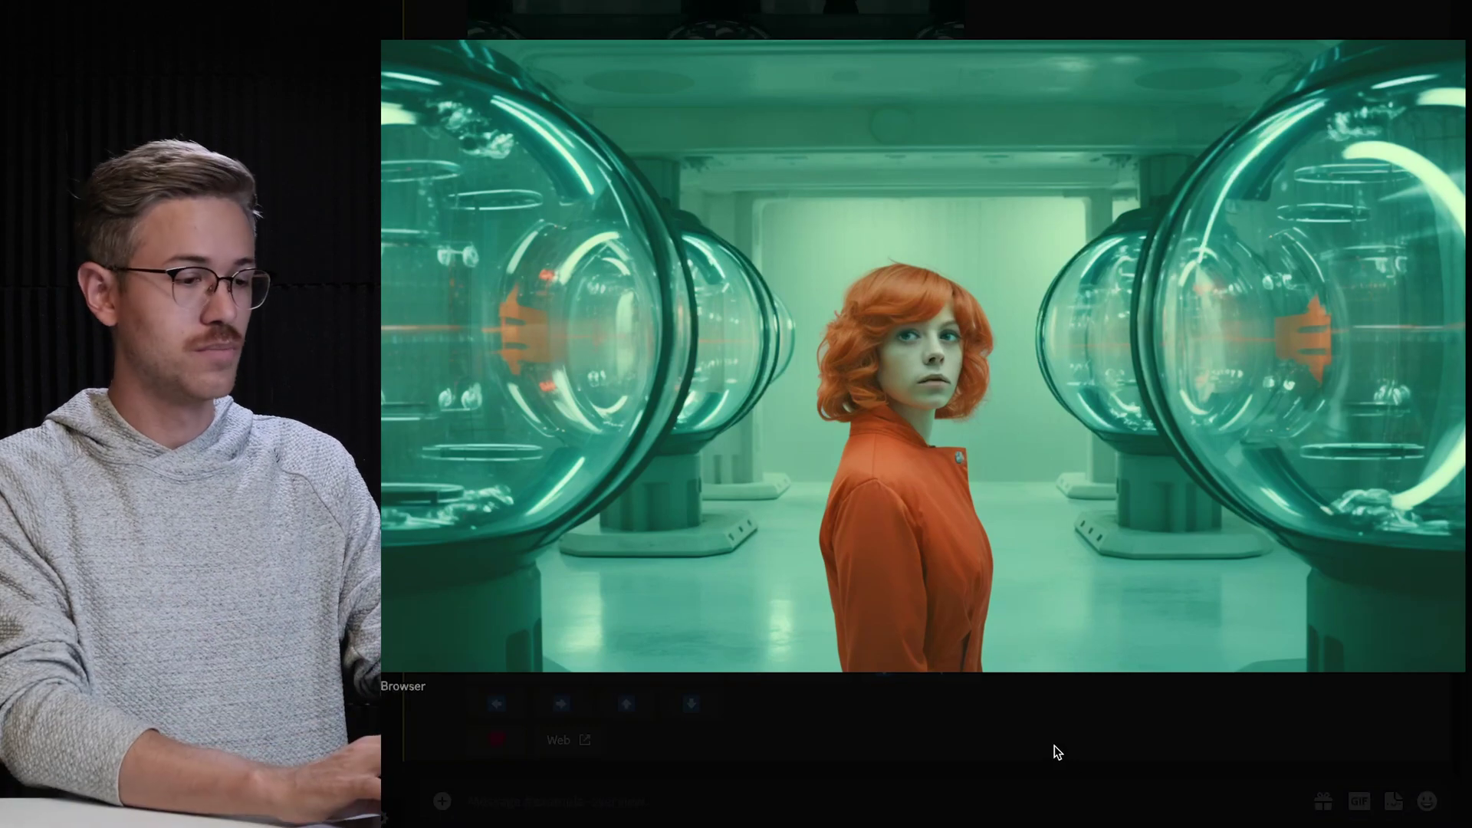
{"action": "left_click", "coordinate": [1057, 751]}
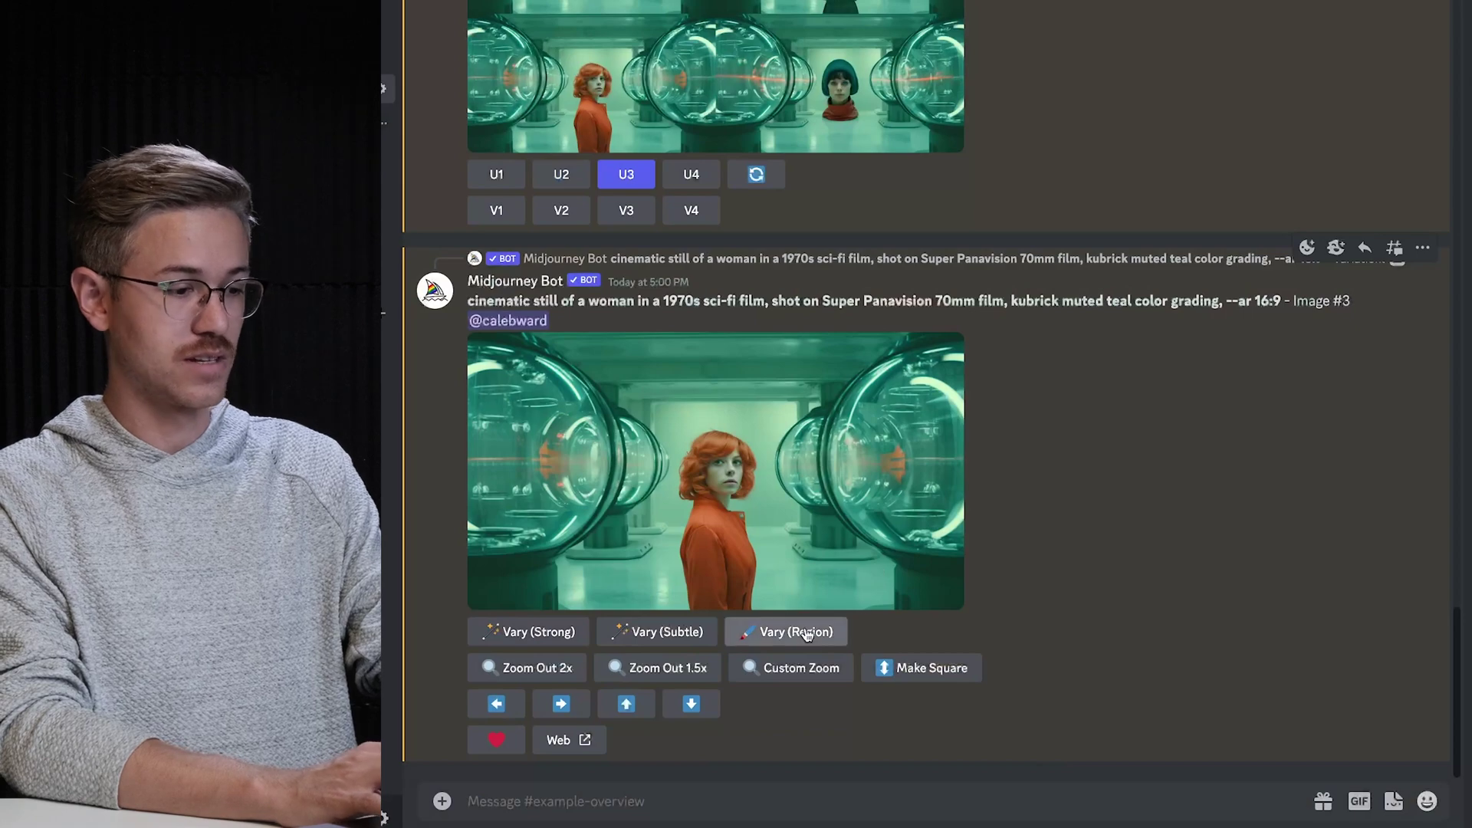
{"action": "left_click", "coordinate": [808, 635]}
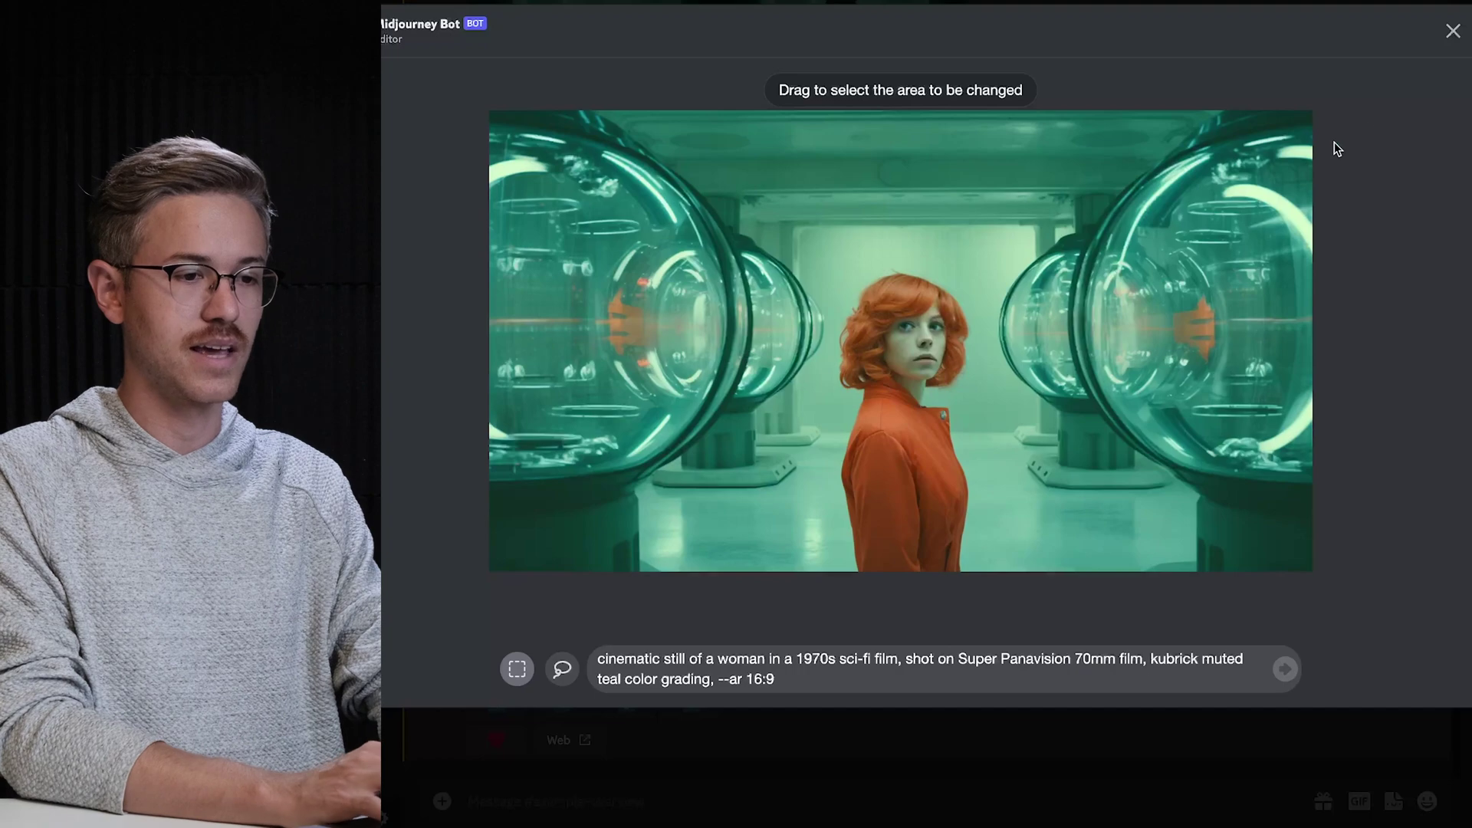
{"action": "left_click", "coordinate": [1454, 30]}
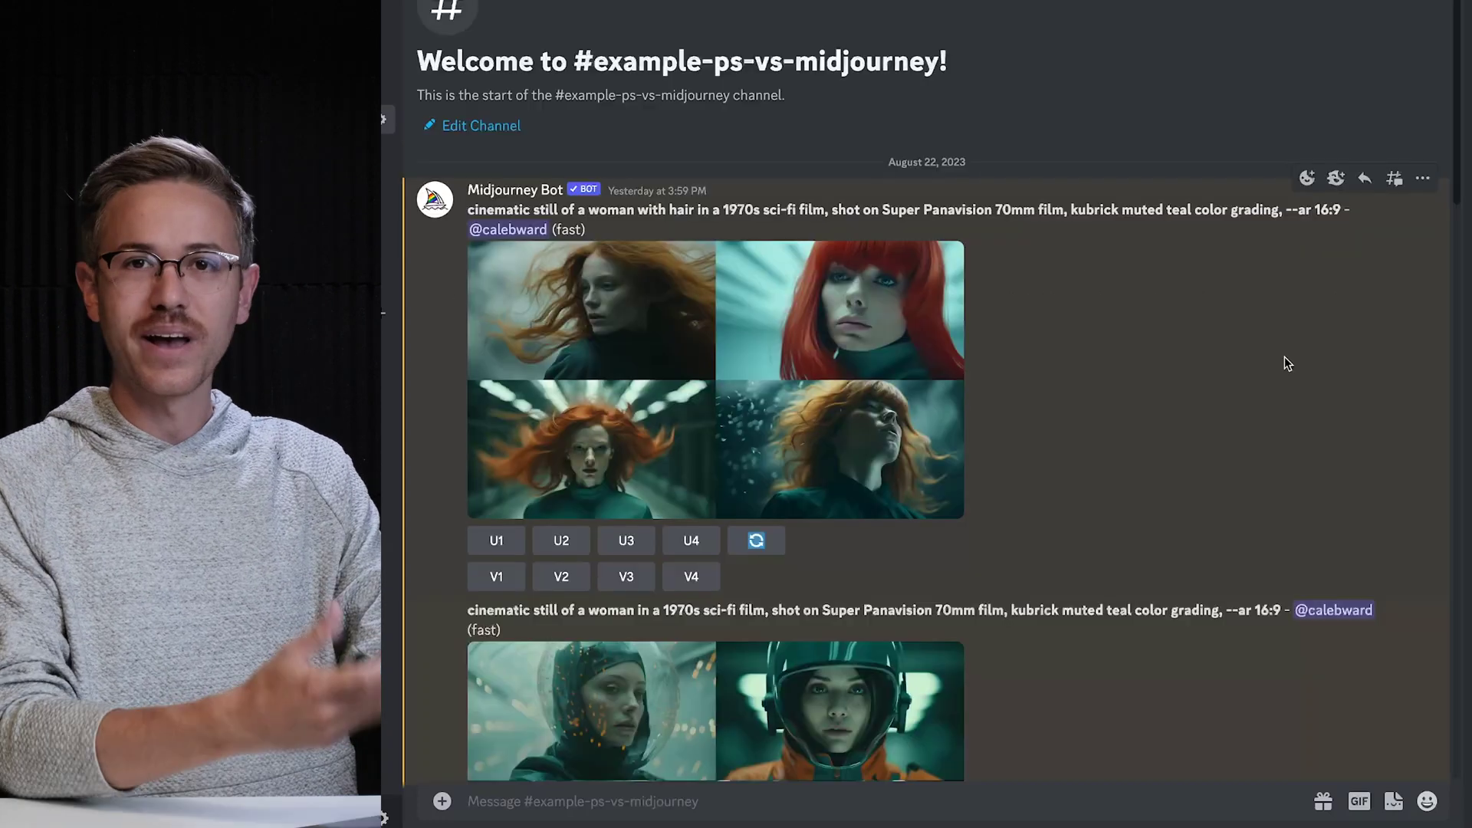
- Look through the 1970s sci-fi image grids and upscale the third image, the blonde woman in profile, from the grid with the helmeted women
{"action": "scroll", "coordinate": [1285, 356], "scroll_direction": "down", "scroll_amount": 5}
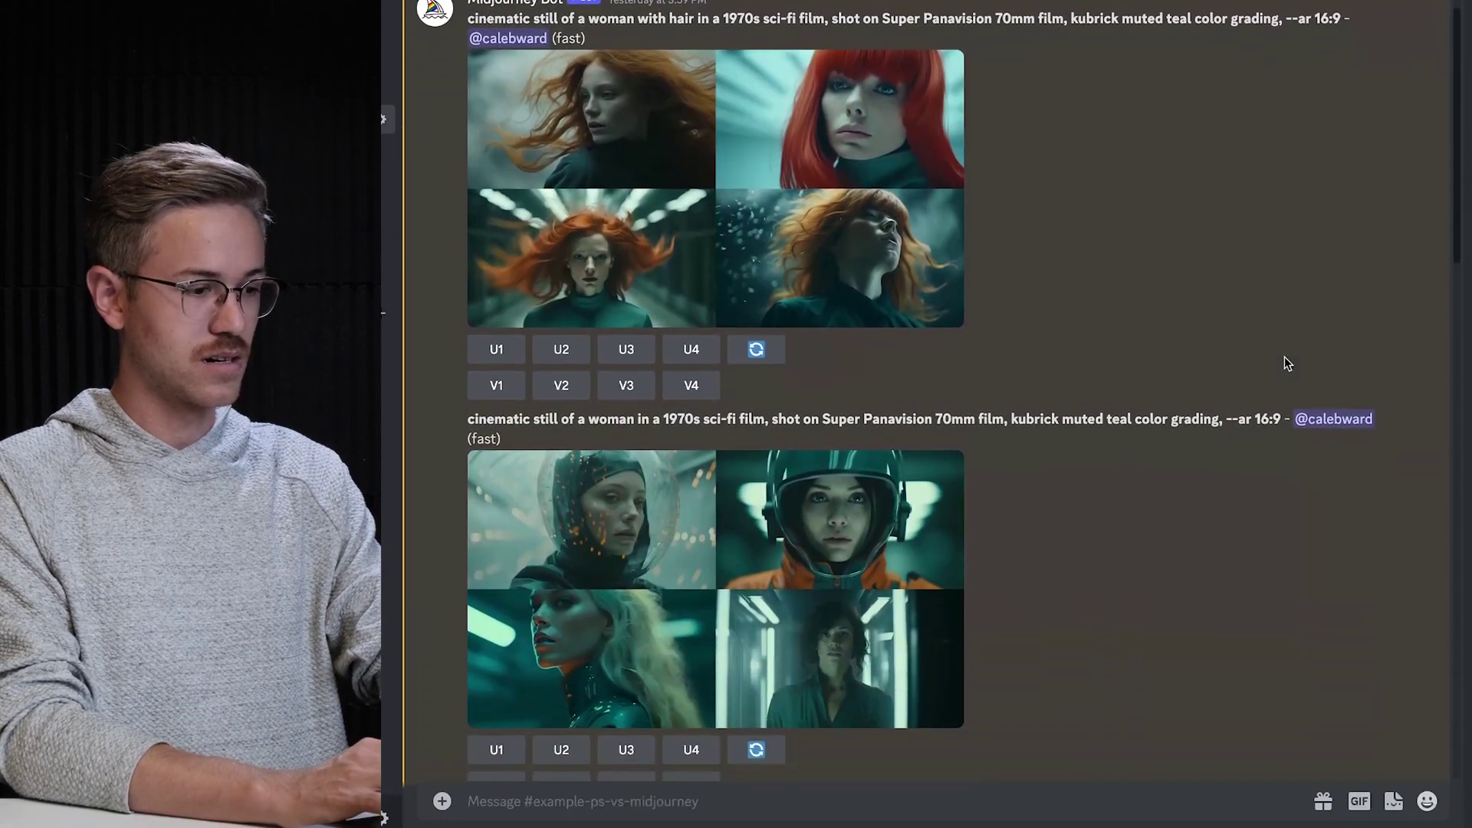
{"action": "scroll", "coordinate": [1287, 364], "scroll_direction": "down", "scroll_amount": 10}
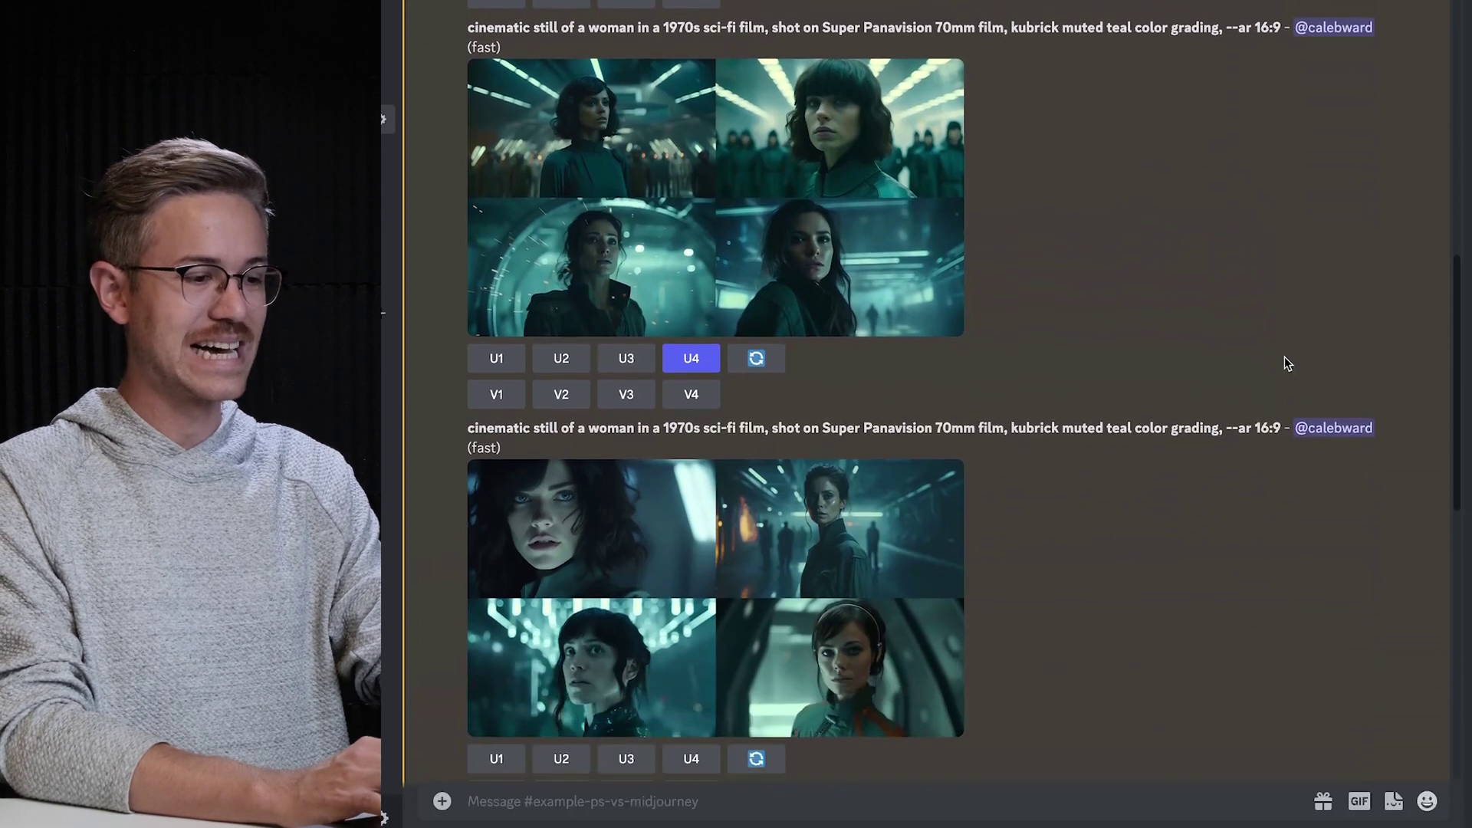
{"action": "scroll", "coordinate": [1287, 364], "scroll_direction": "down", "scroll_amount": 10}
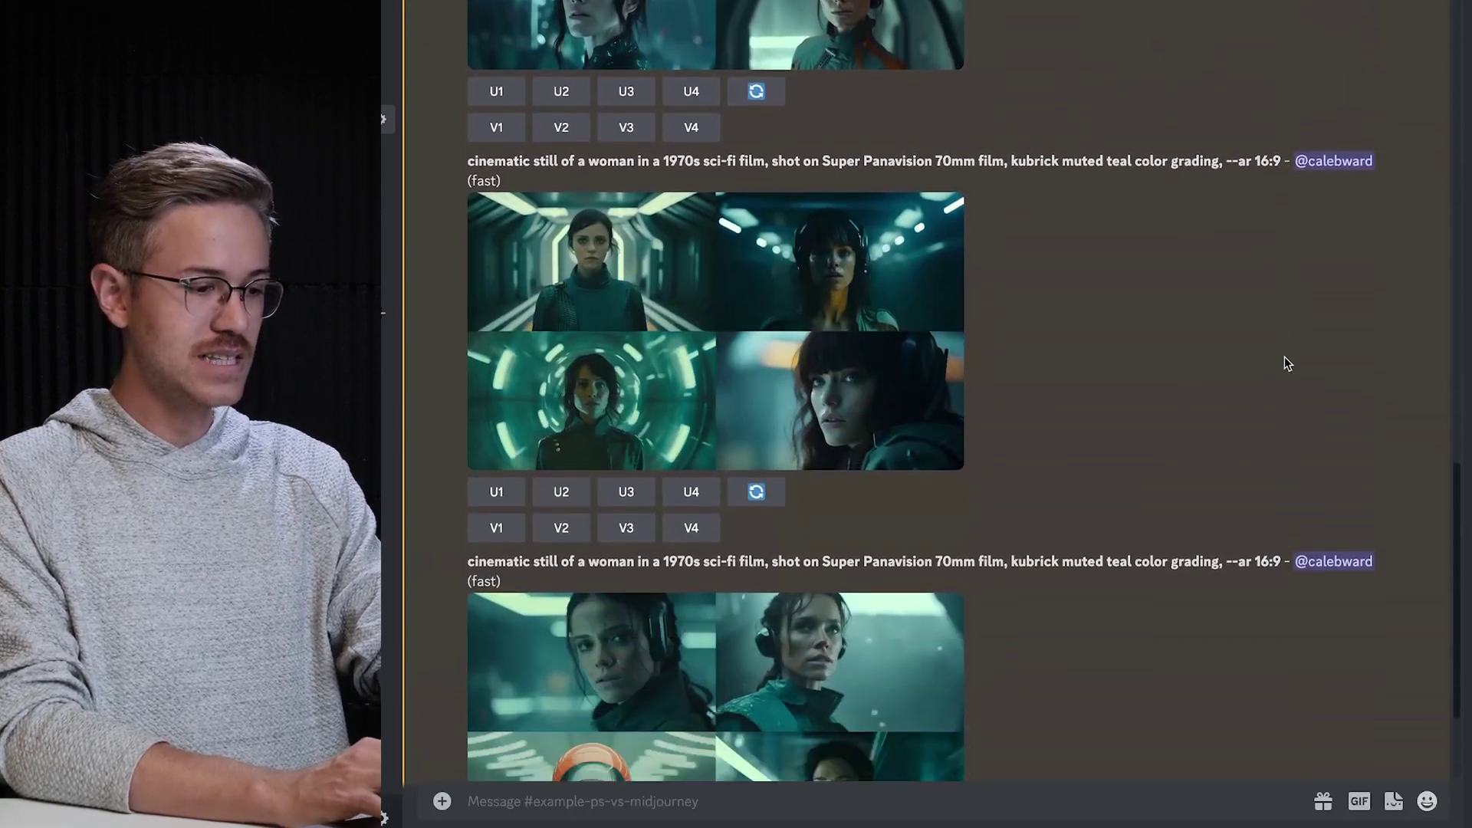
{"action": "scroll", "coordinate": [1286, 357], "scroll_direction": "up", "scroll_amount": 5}
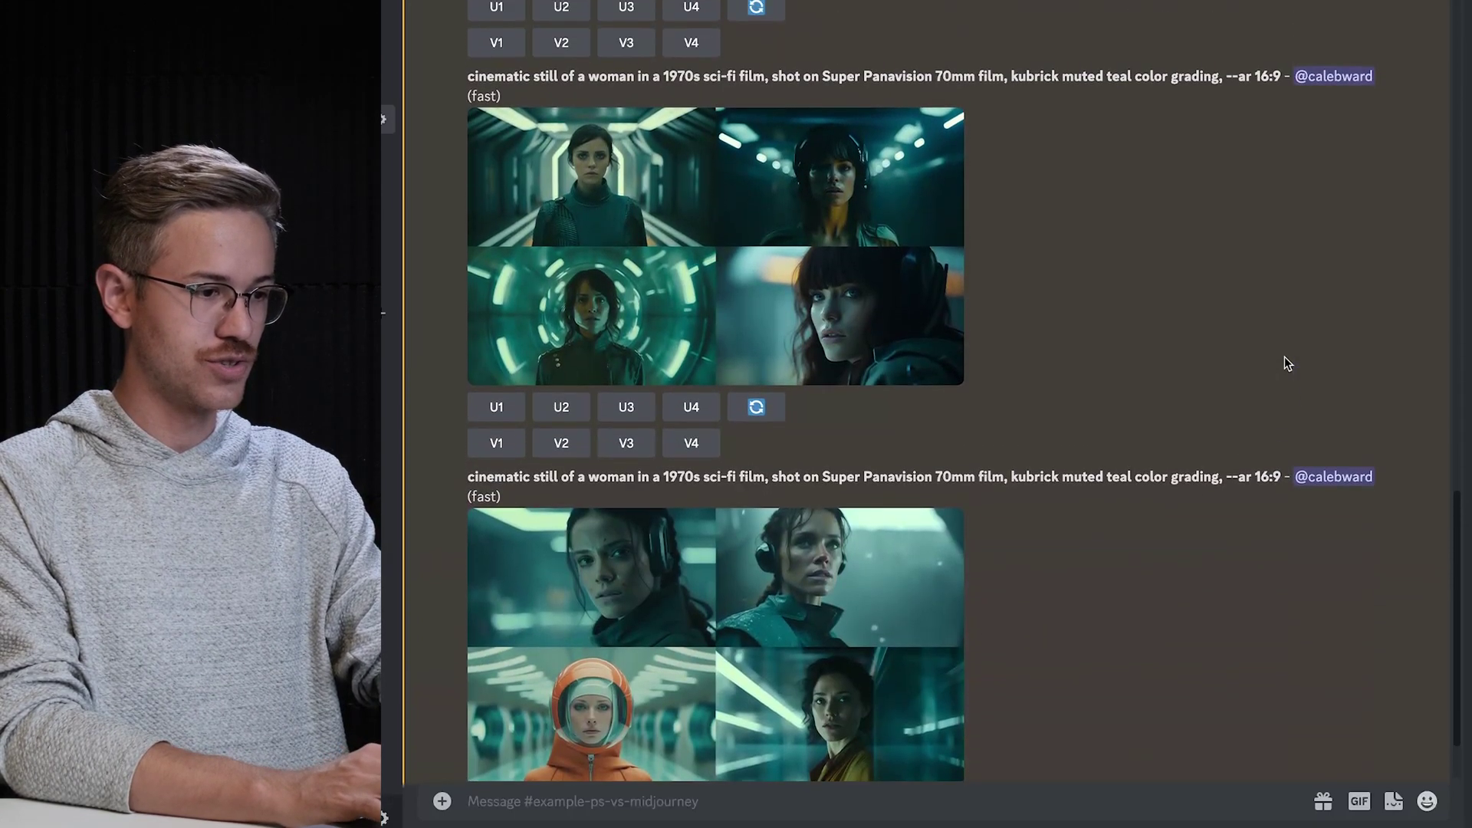
{"action": "scroll", "coordinate": [1286, 363], "scroll_direction": "up", "scroll_amount": 5}
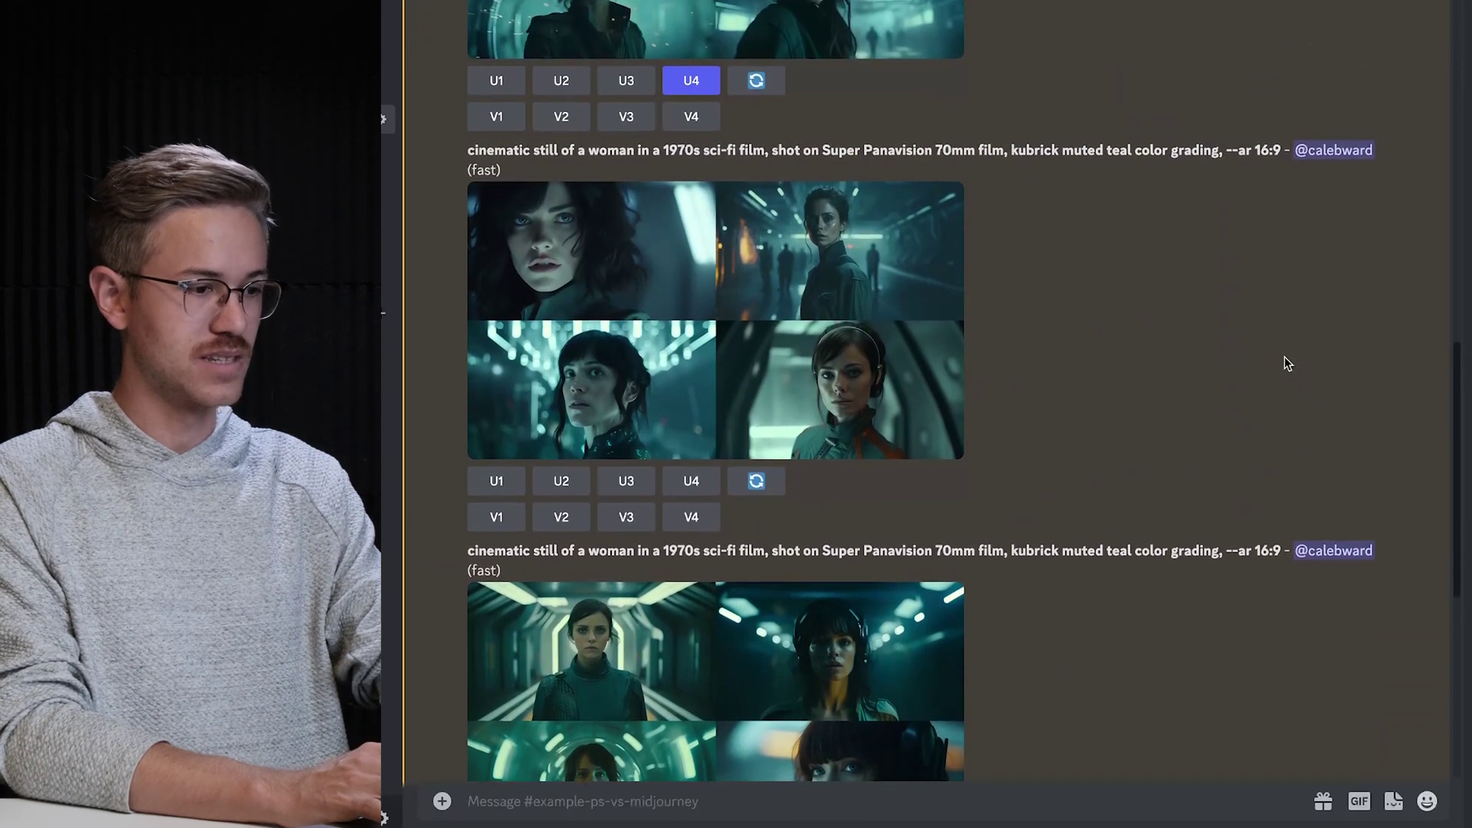
{"action": "scroll", "coordinate": [1287, 363], "scroll_direction": "up", "scroll_amount": 2}
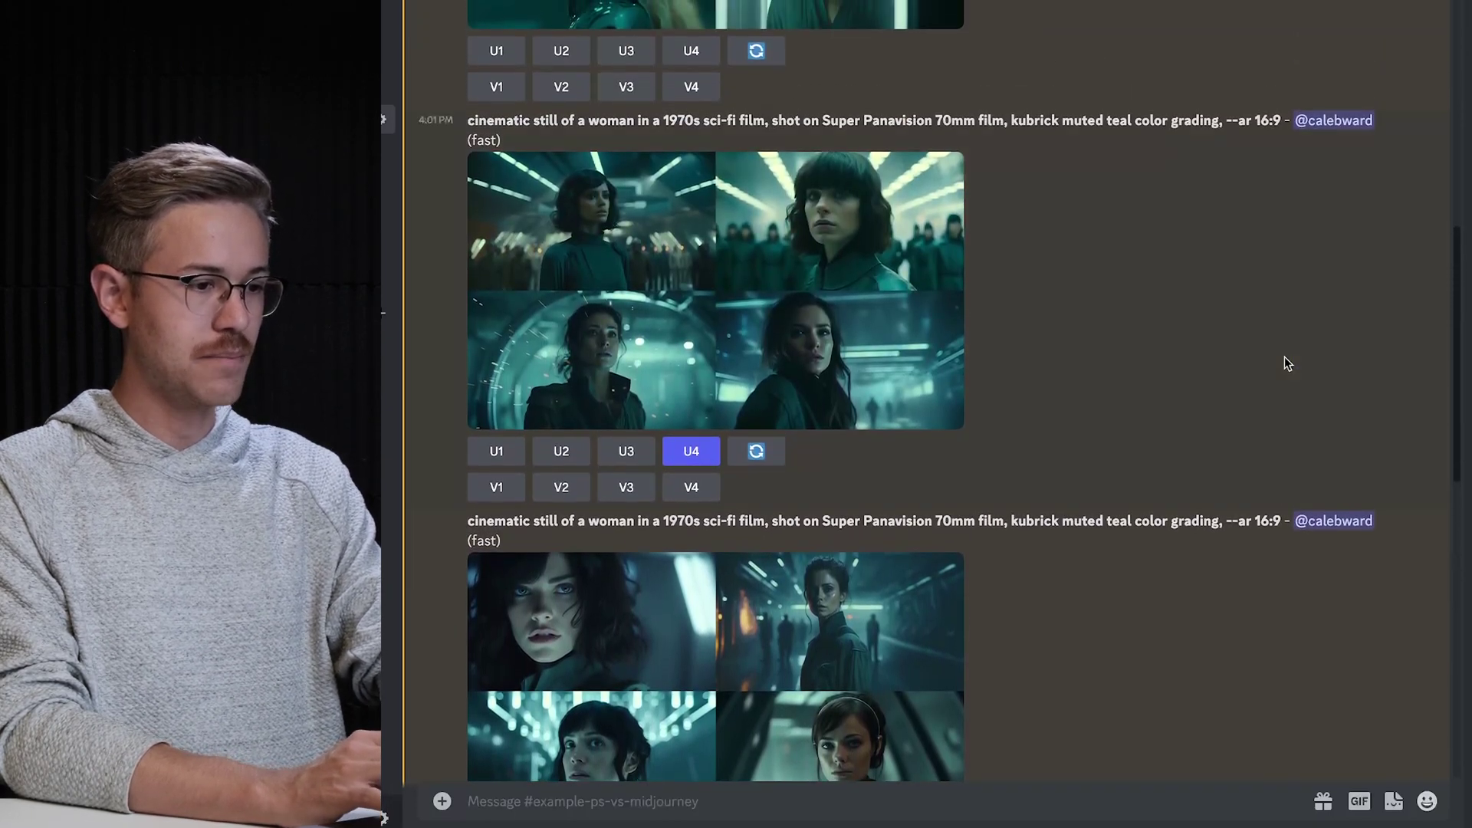
{"action": "scroll", "coordinate": [1286, 360], "scroll_direction": "up", "scroll_amount": 5}
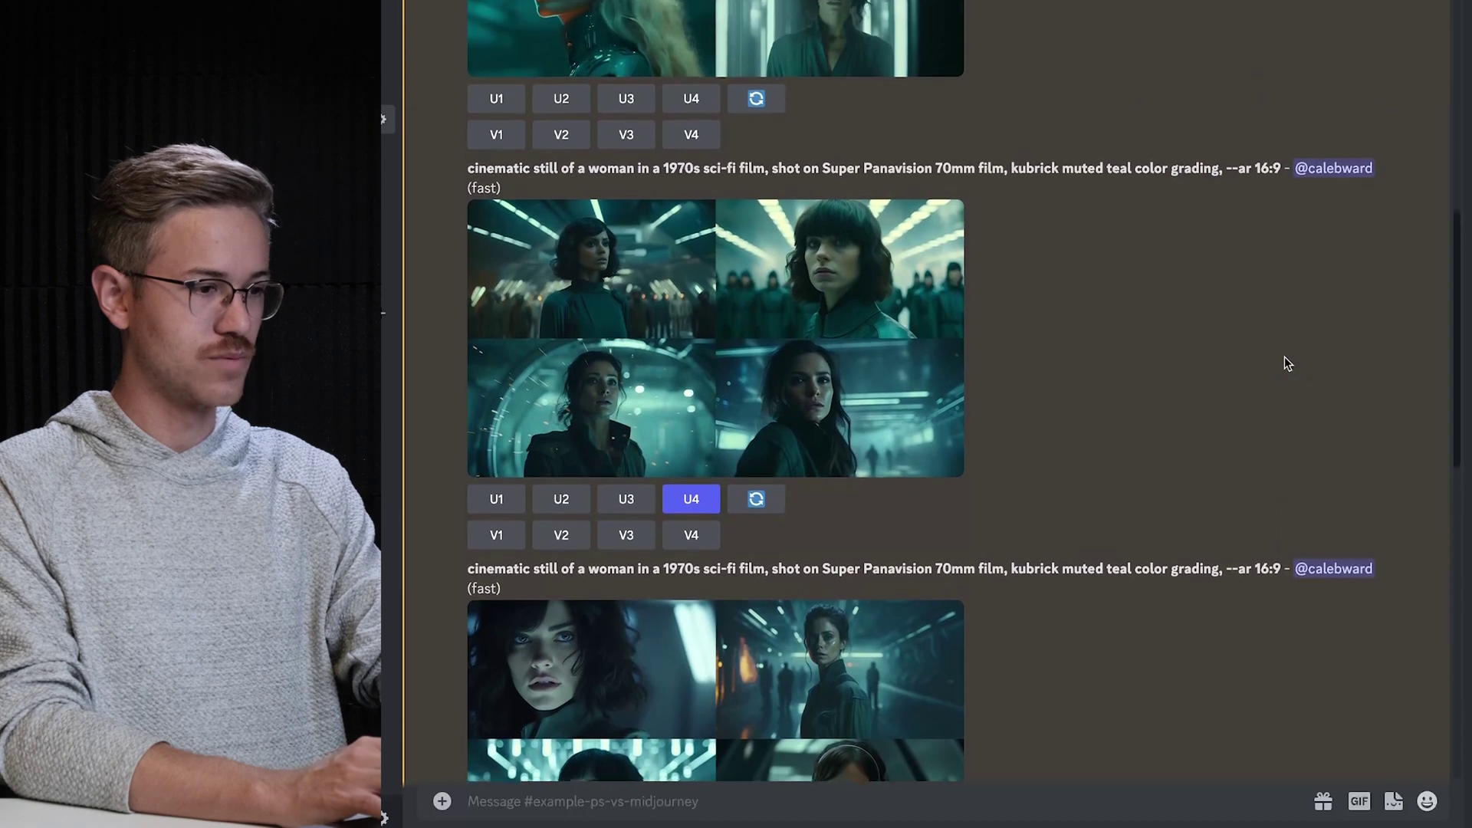
{"action": "scroll", "coordinate": [1287, 362], "scroll_direction": "up", "scroll_amount": 6}
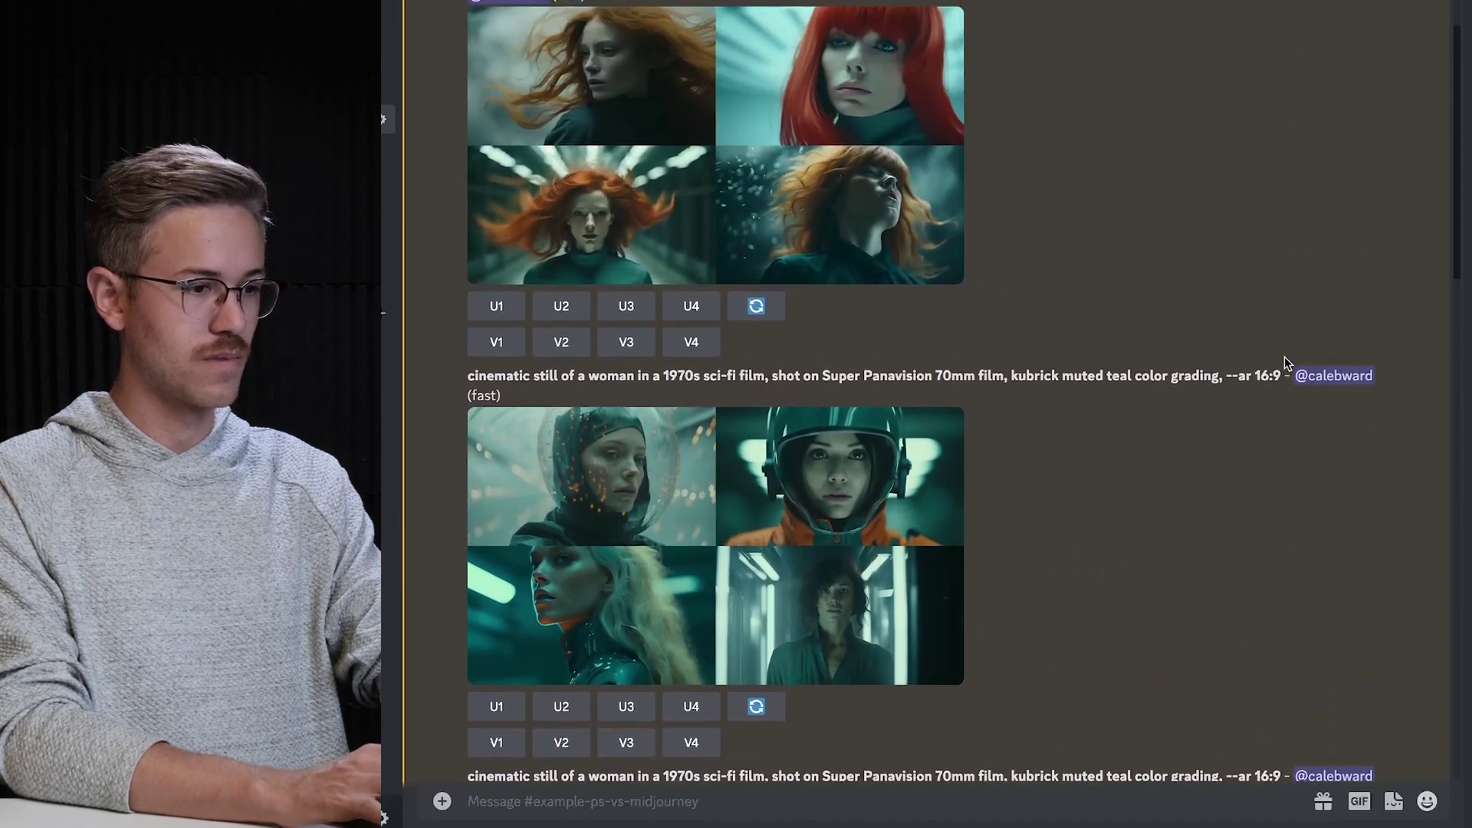
{"action": "scroll", "coordinate": [1287, 362], "scroll_direction": "down", "scroll_amount": 3}
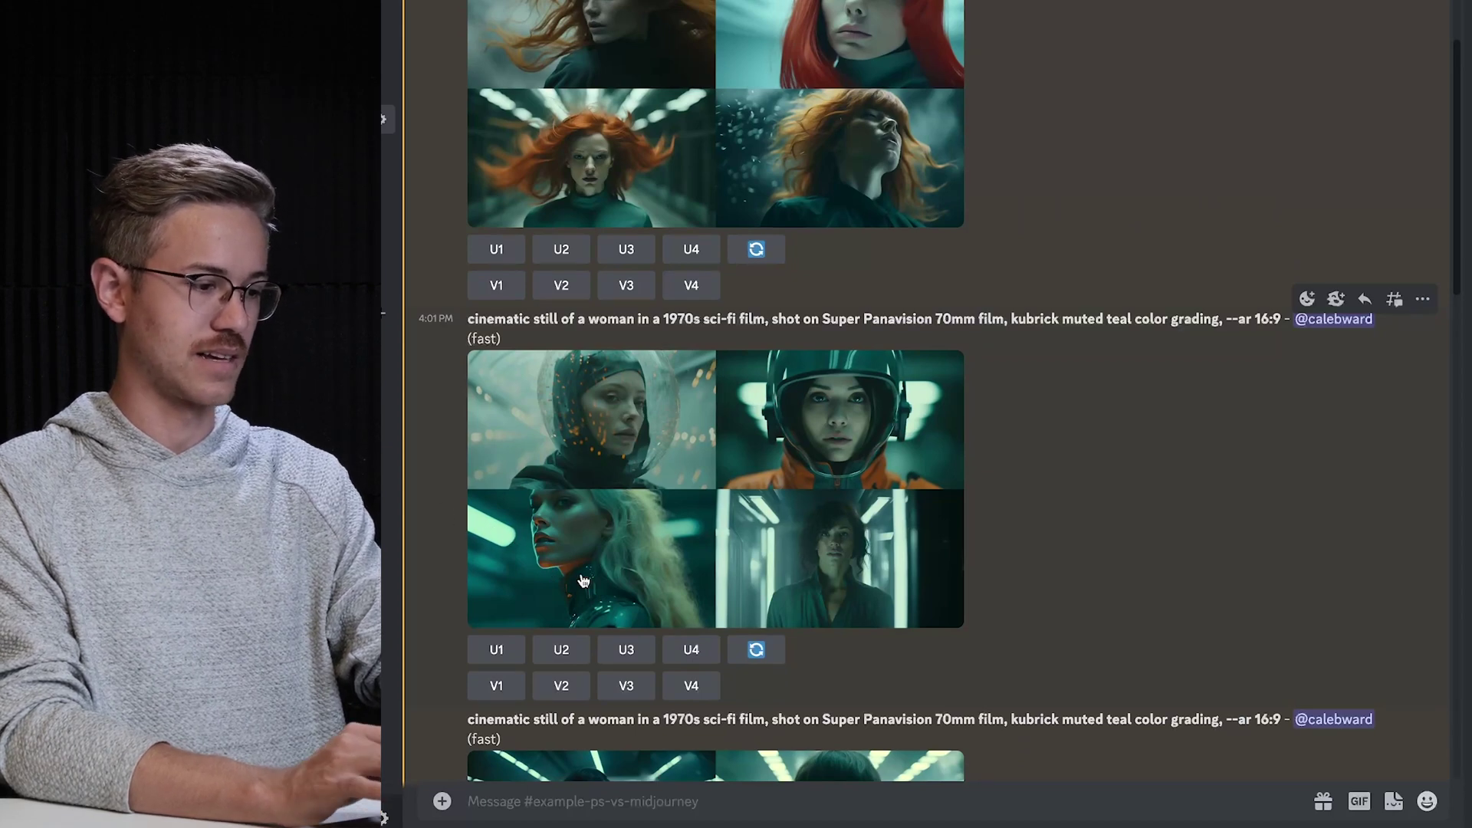
{"action": "scroll", "coordinate": [578, 585], "scroll_direction": "down", "scroll_amount": 2}
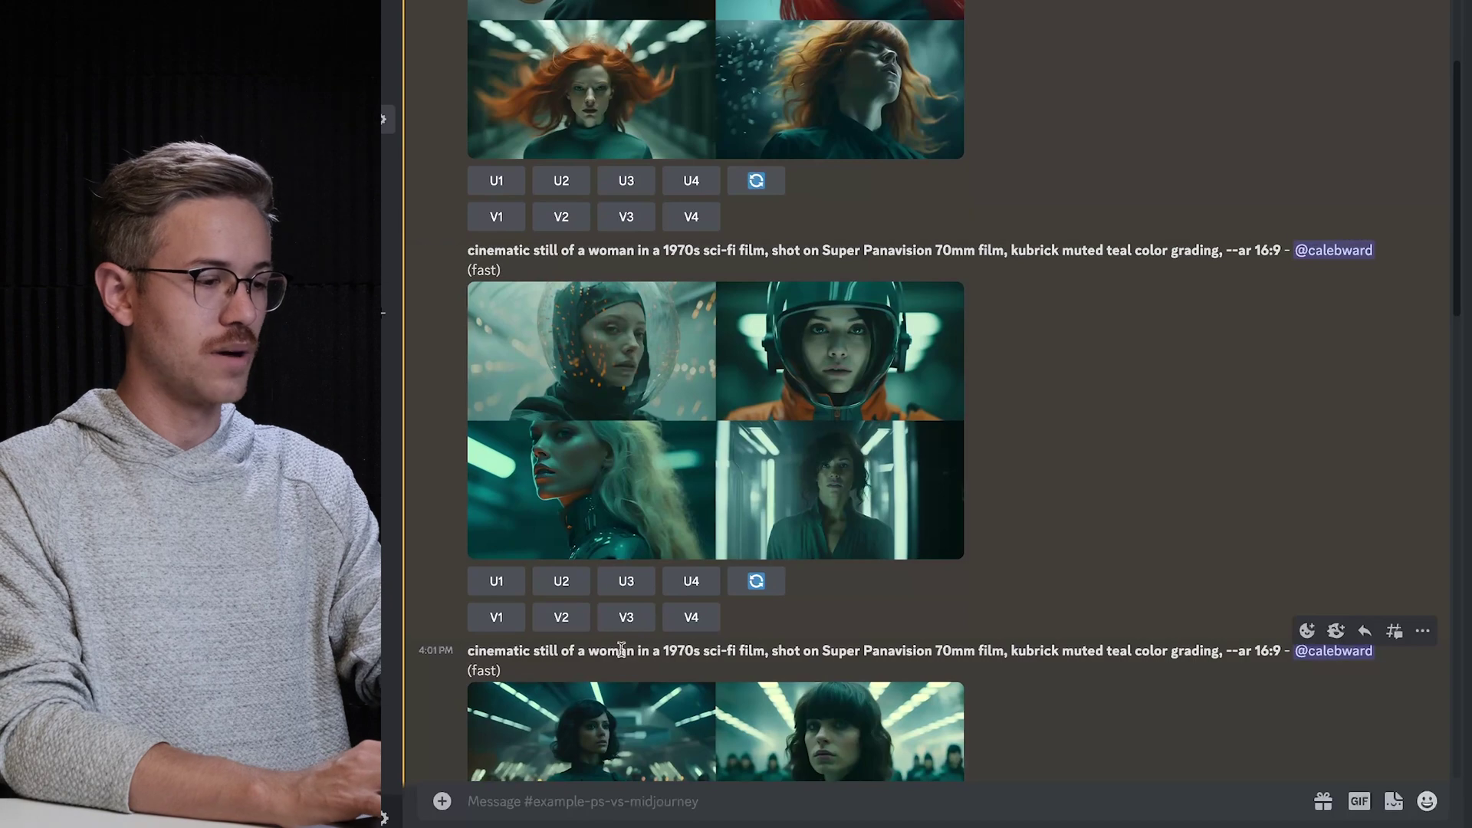
{"action": "left_click", "coordinate": [626, 589]}
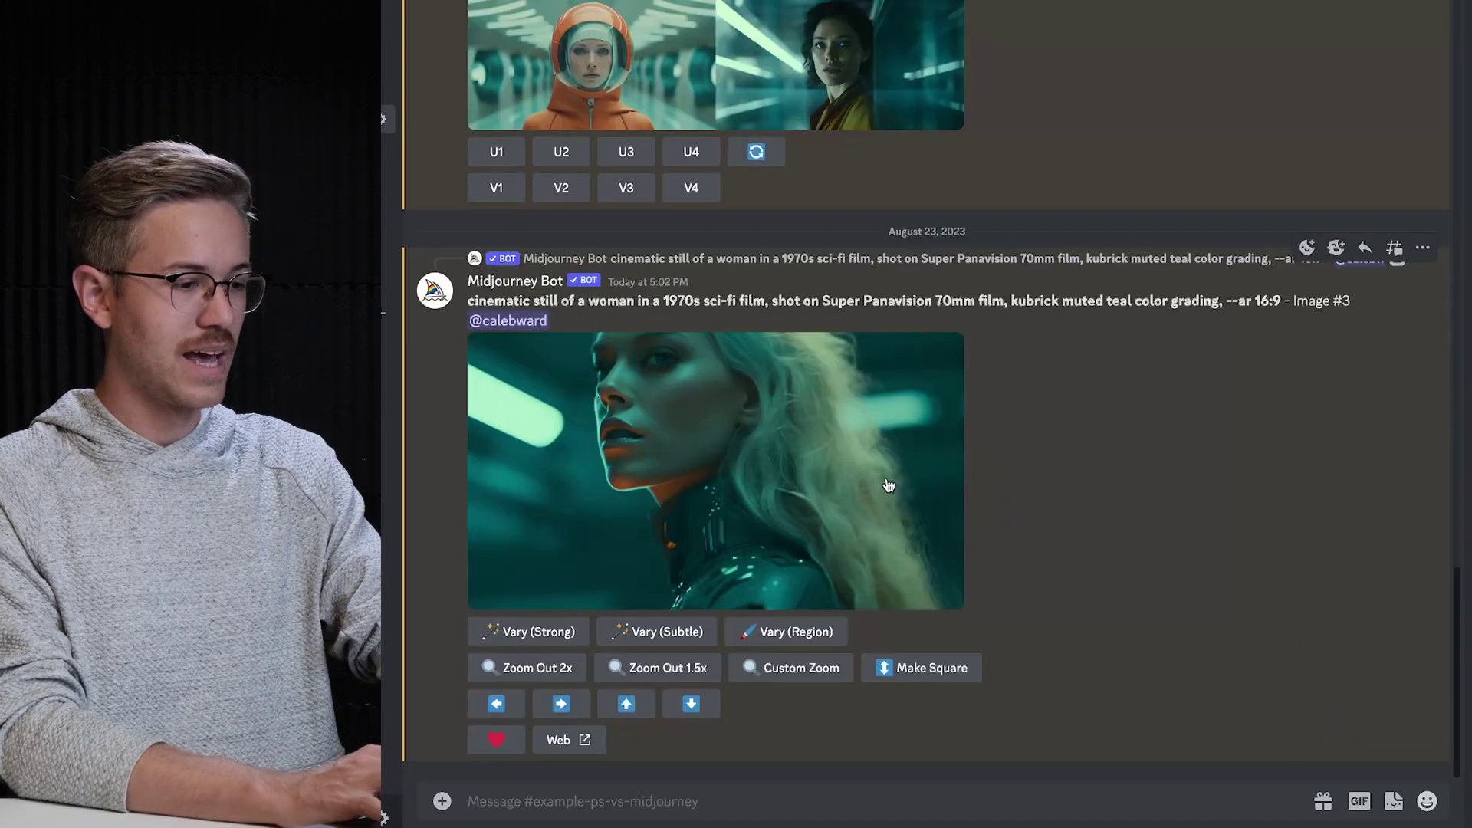
- Use Vary (Region) with a rectangular selection over the large glowing light in front of the woman's face, clear the prompt and submit
{"action": "left_click", "coordinate": [810, 638]}
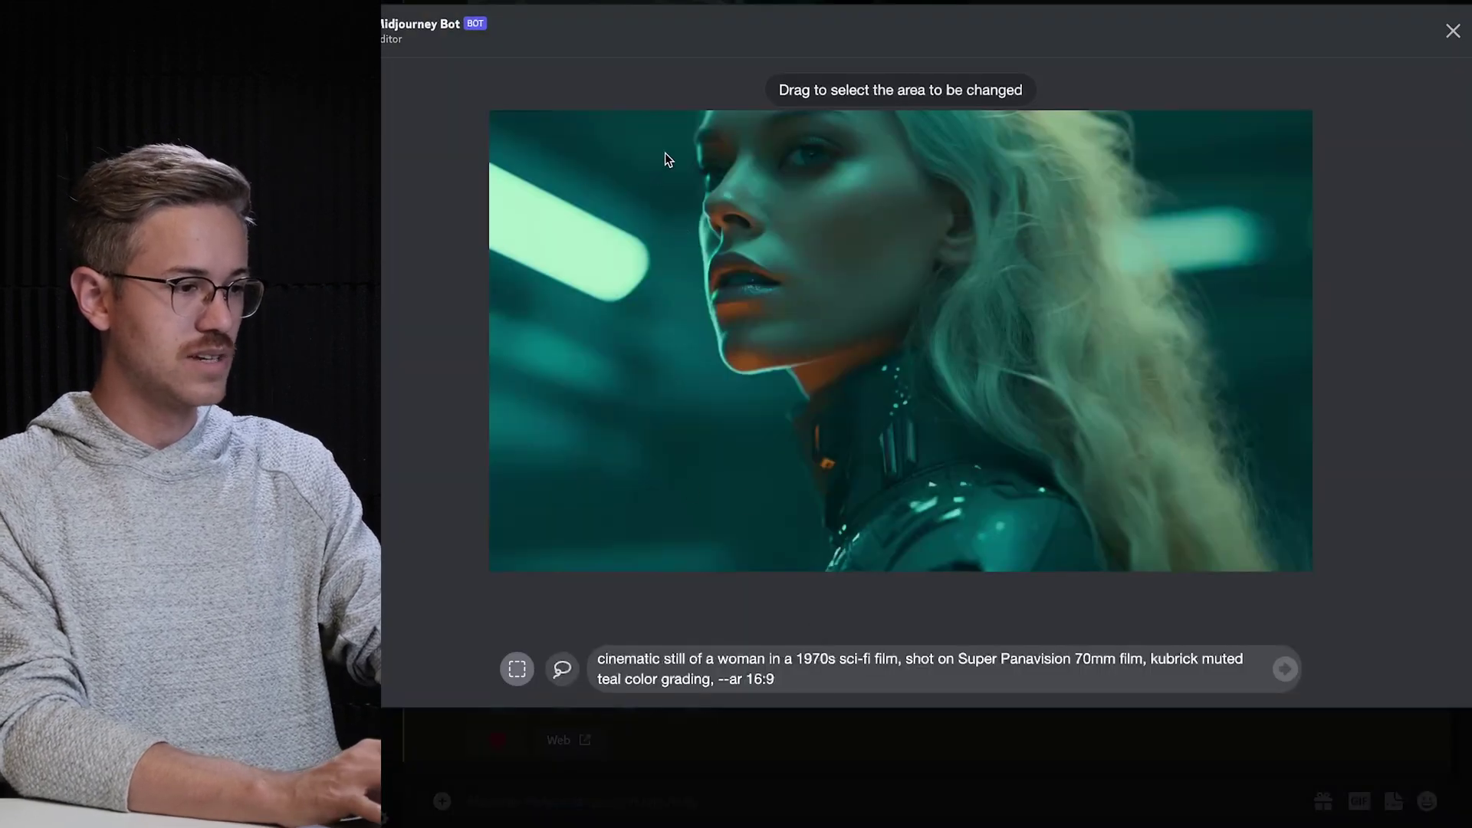
{"action": "left_click_drag", "start_coordinate": [663, 138], "coordinate": [407, 341]}
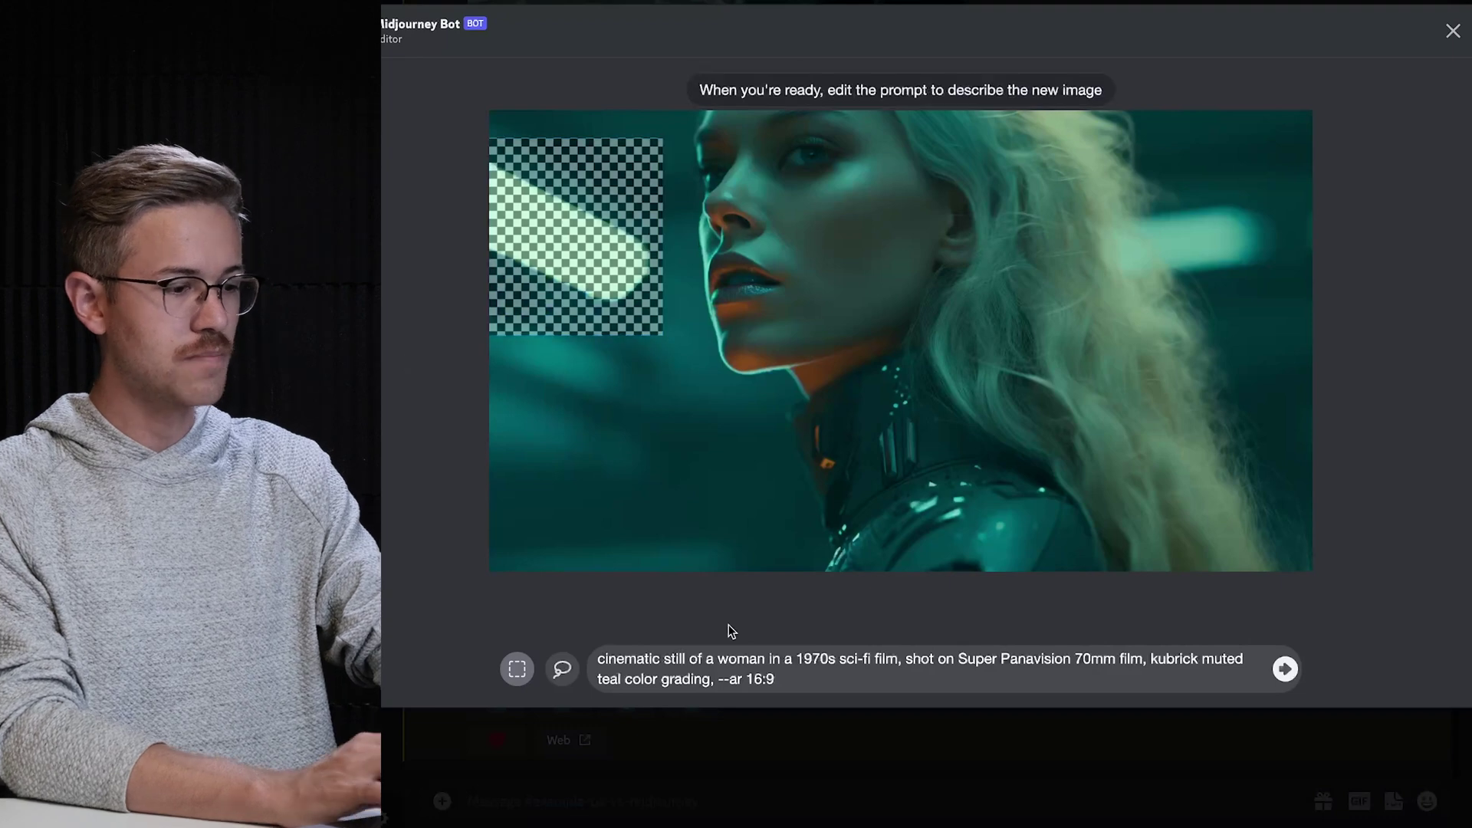
{"action": "left_click_drag", "start_coordinate": [844, 681], "coordinate": [440, 607]}
{"action": "key", "text": "BackSpace"}
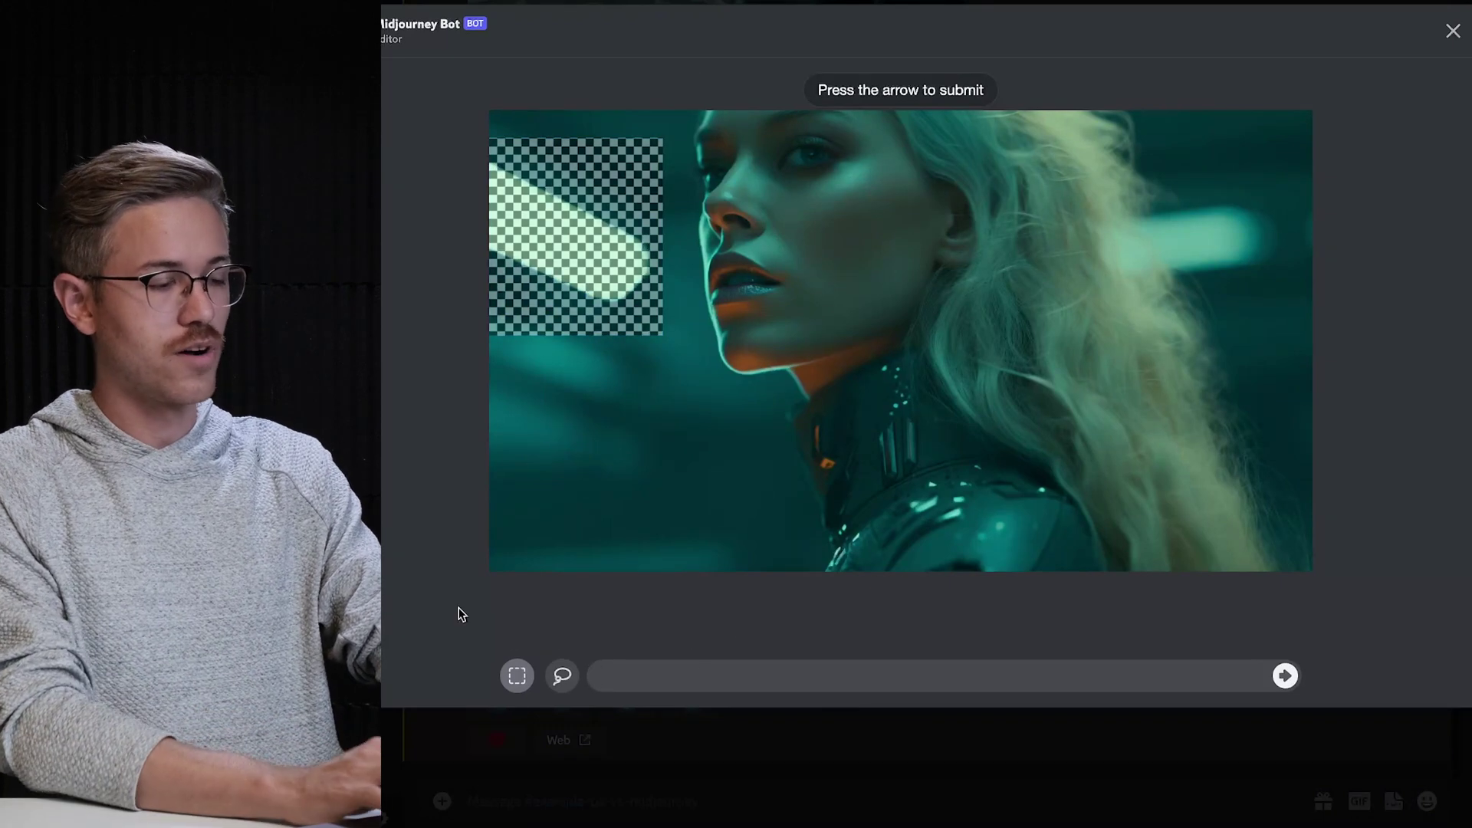
{"action": "left_click", "coordinate": [1285, 679]}
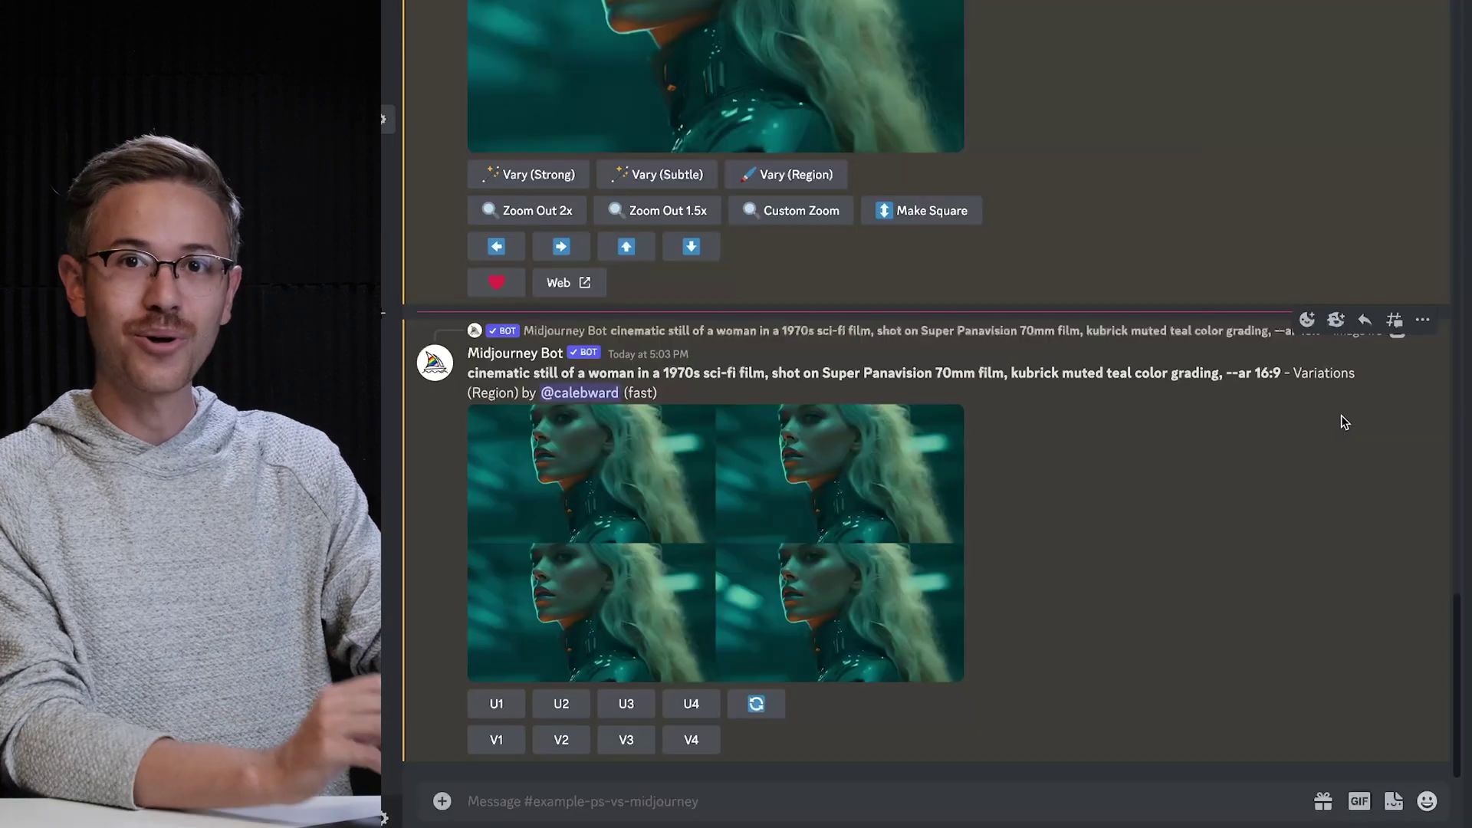
- Inspect the four region variations of the blonde woman enlarged, close the view and upscale the third one
{"action": "left_click", "coordinate": [694, 565]}
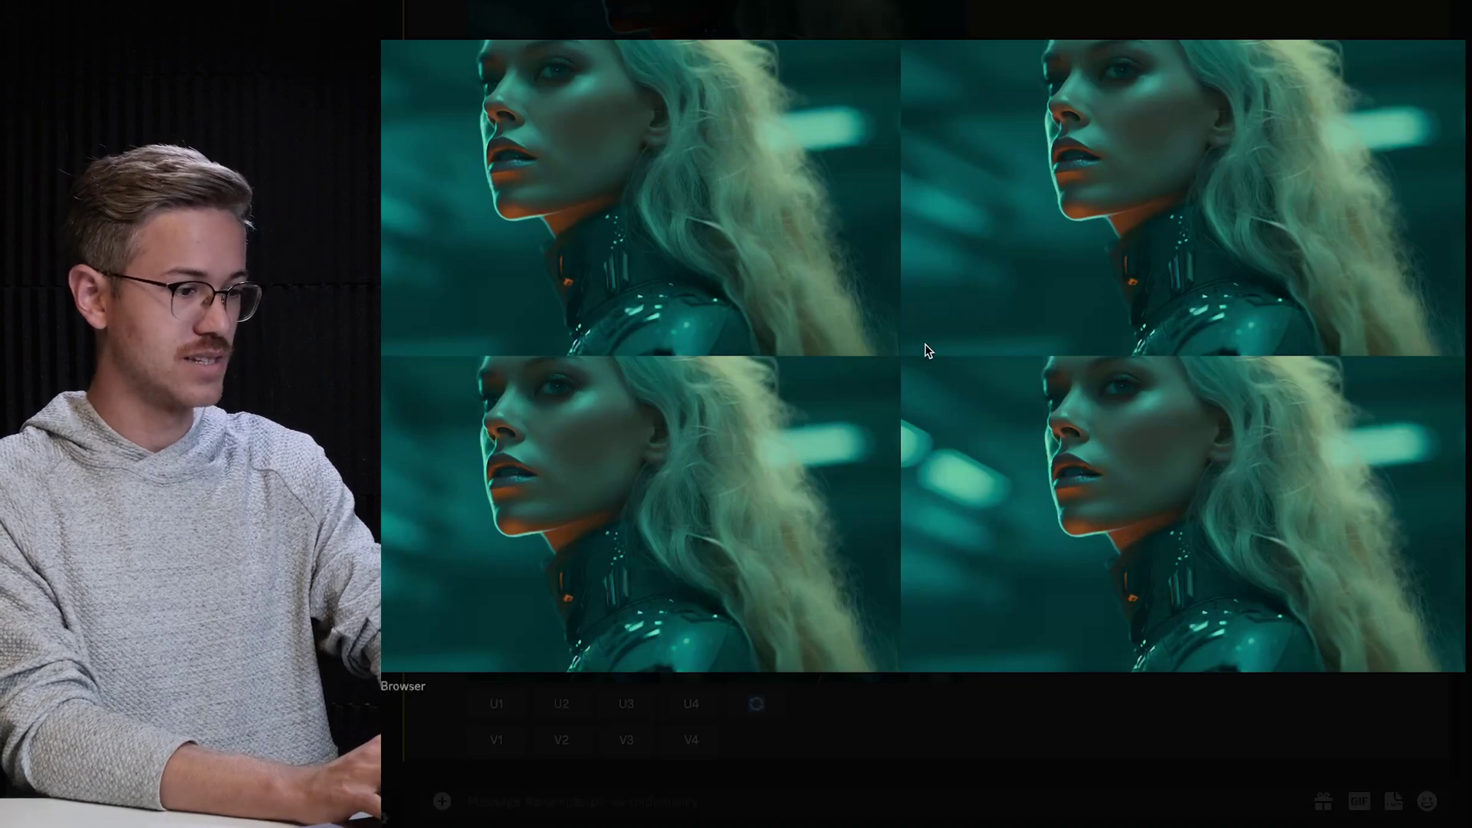
{"action": "left_click", "coordinate": [863, 742]}
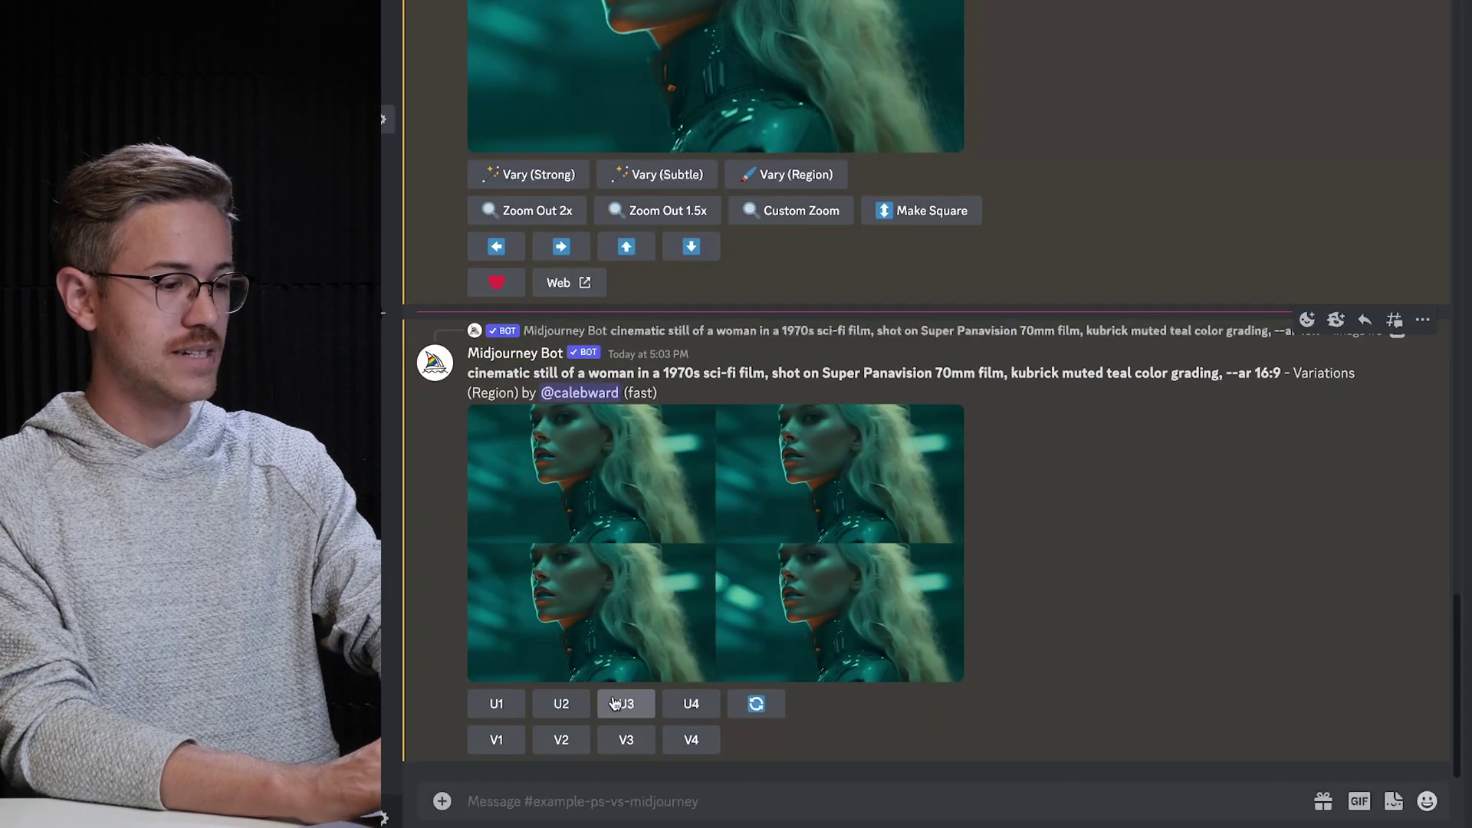
{"action": "left_click", "coordinate": [629, 705]}
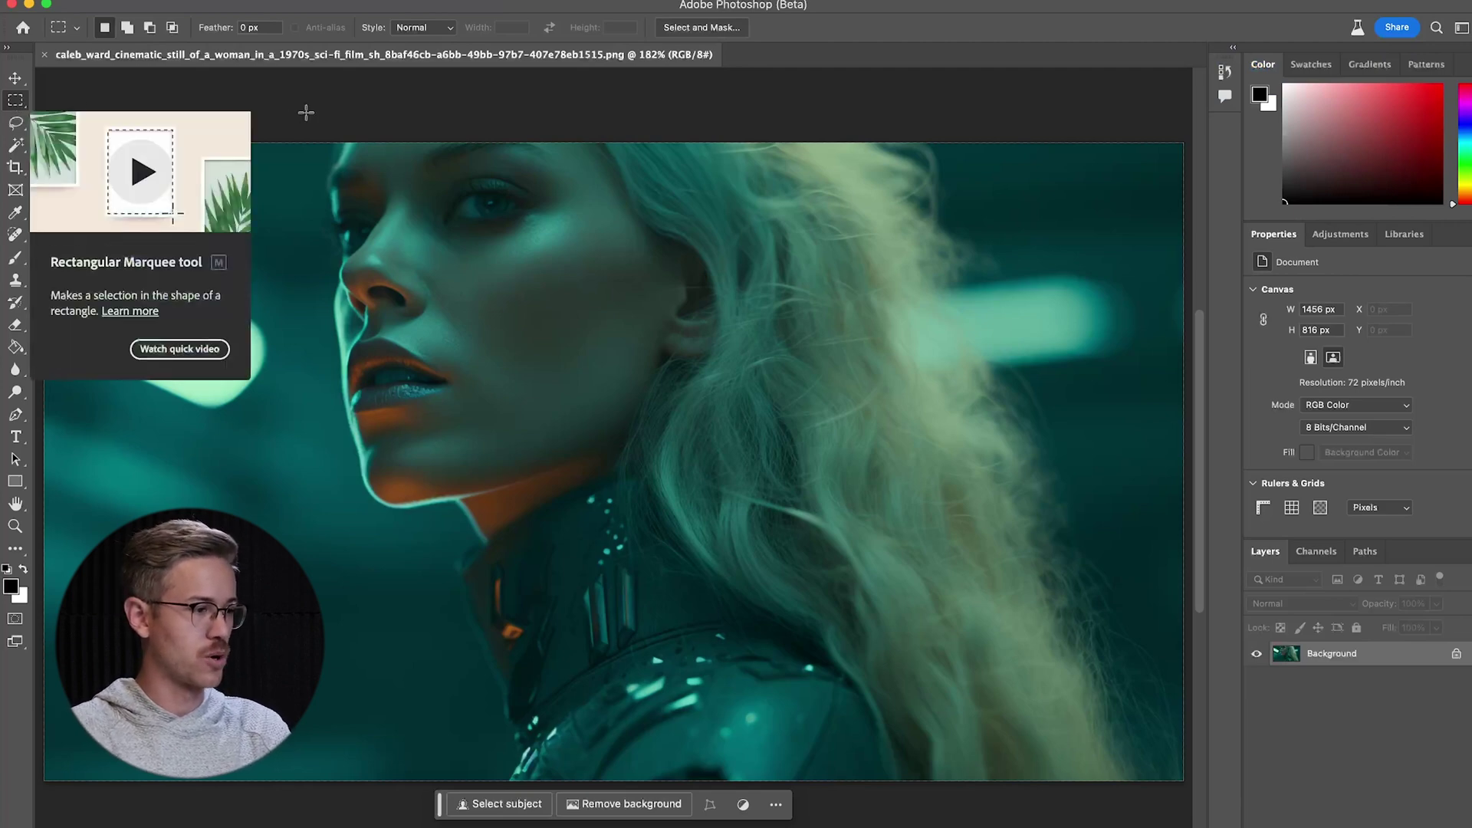
- Switch to Photoshop, make a rectangular selection around the large light beside the face and run Generative Fill without a prompt
{"action": "left_click_drag", "start_coordinate": [310, 141], "coordinate": [35, 419]}
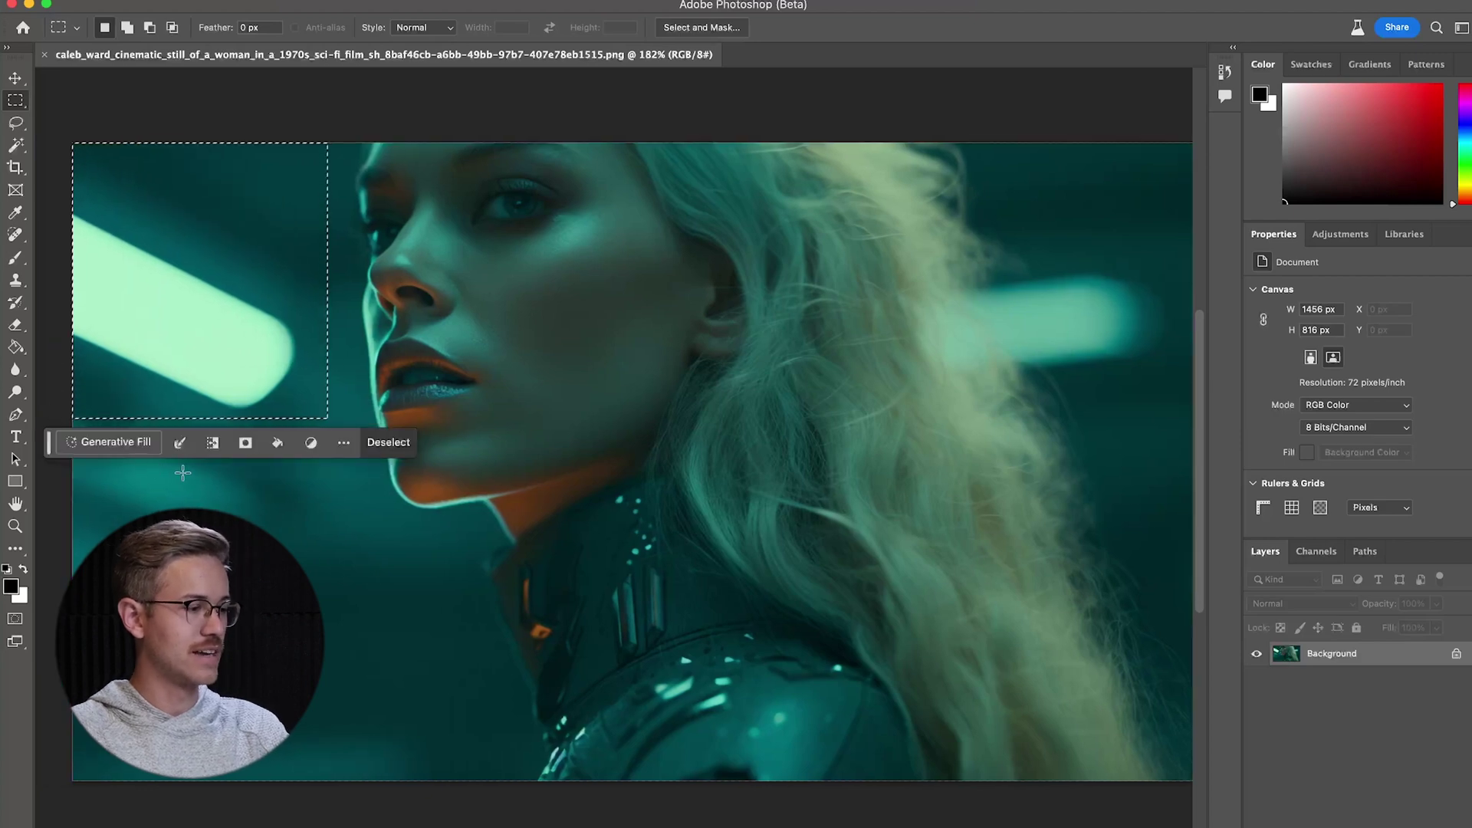
{"action": "left_click", "coordinate": [125, 451]}
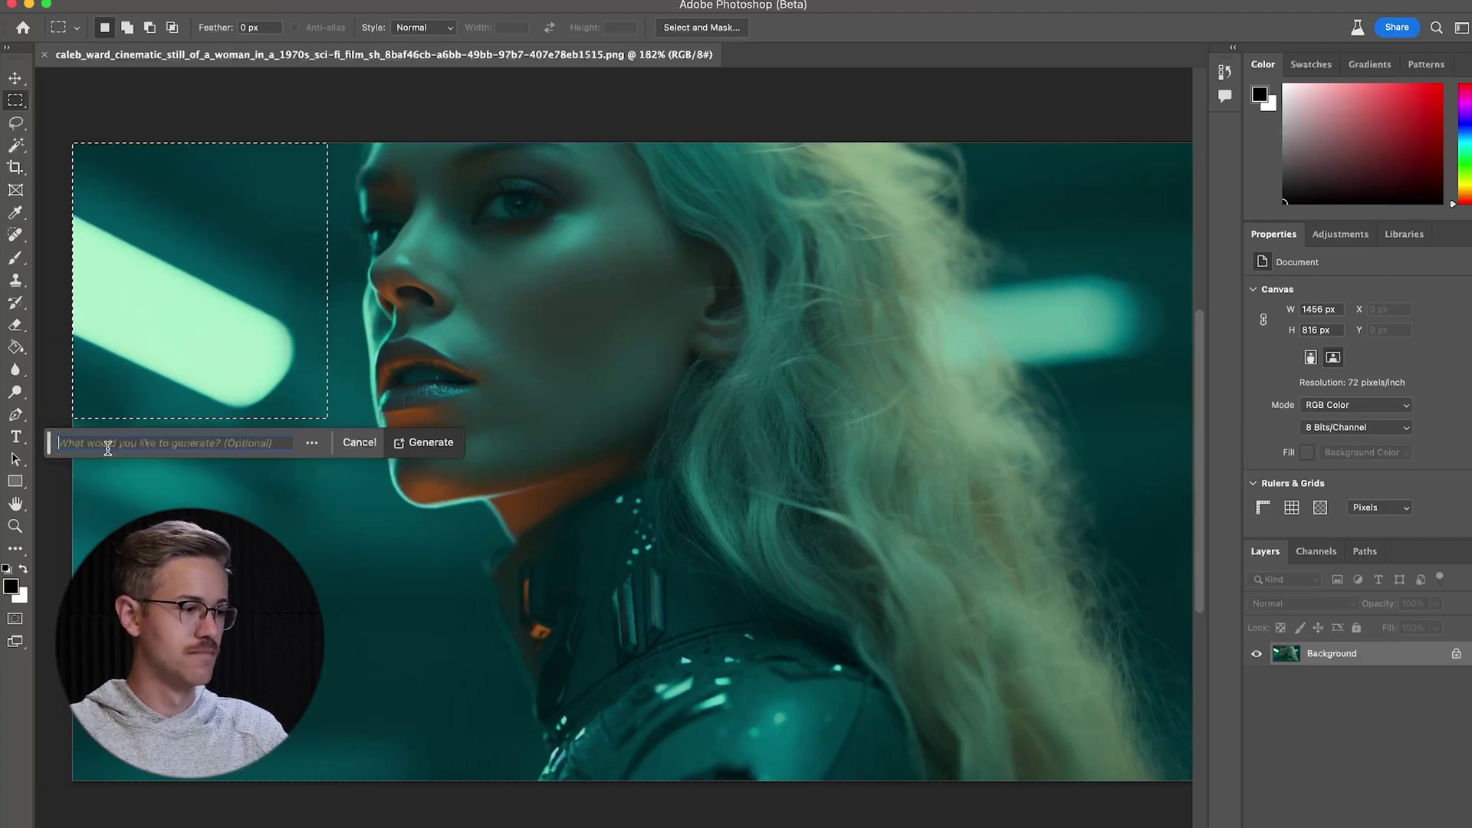
{"action": "left_click", "coordinate": [431, 442]}
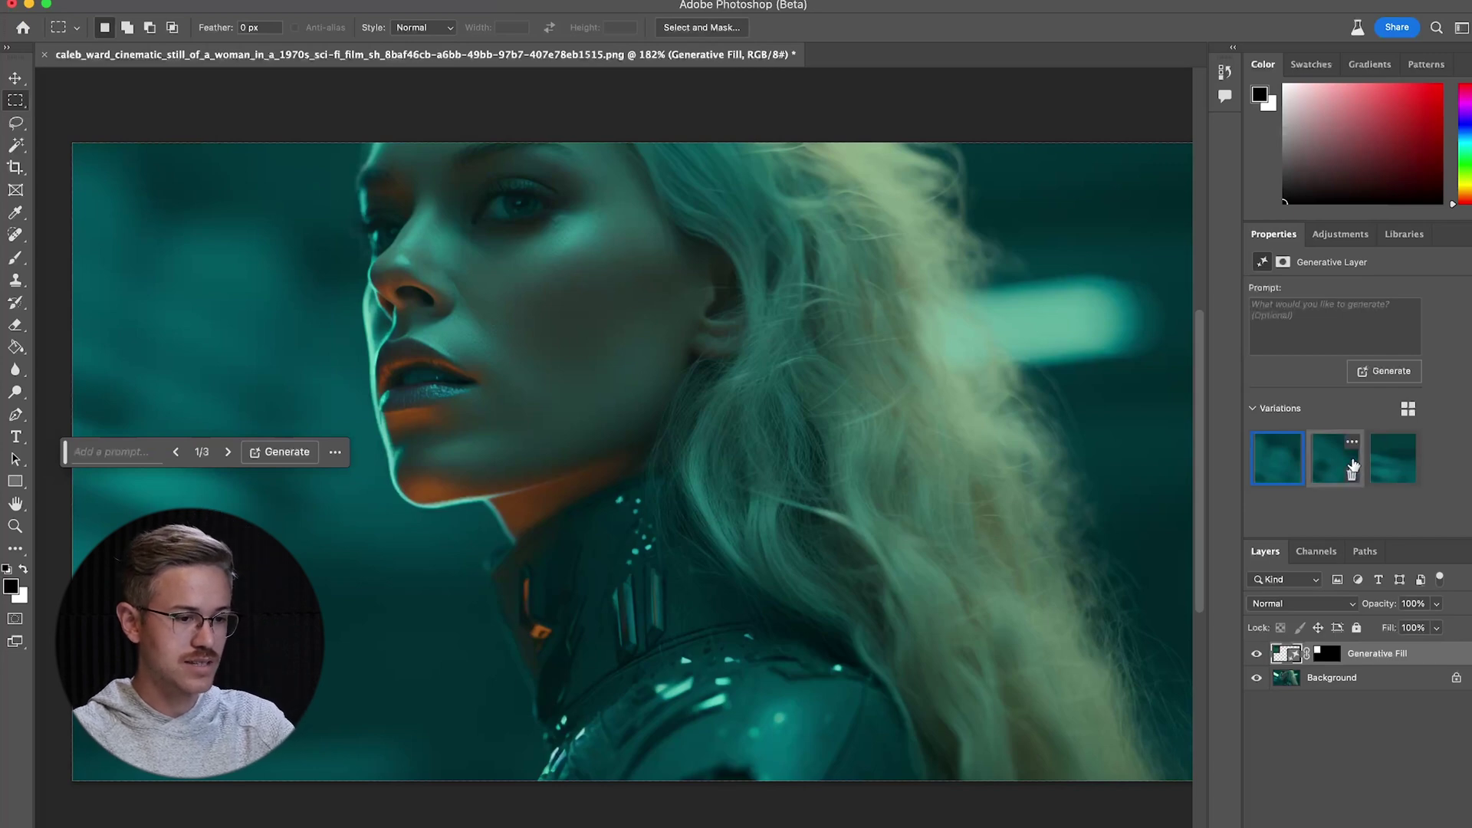
- Compare the second and third Generative Fill variations, keep the third and switch to the Move tool
{"action": "left_click", "coordinate": [1324, 463]}
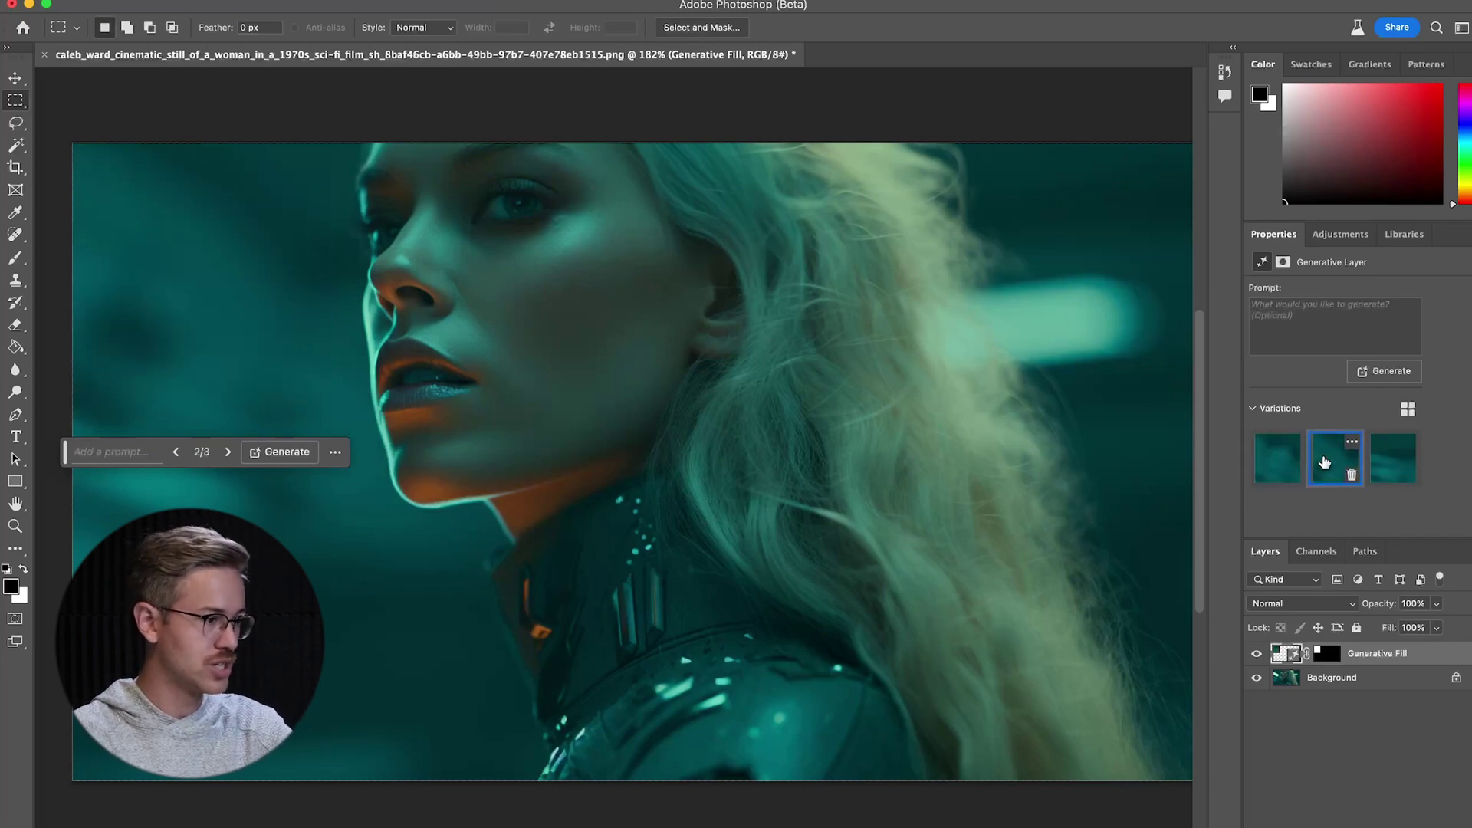
{"action": "left_click", "coordinate": [1383, 464]}
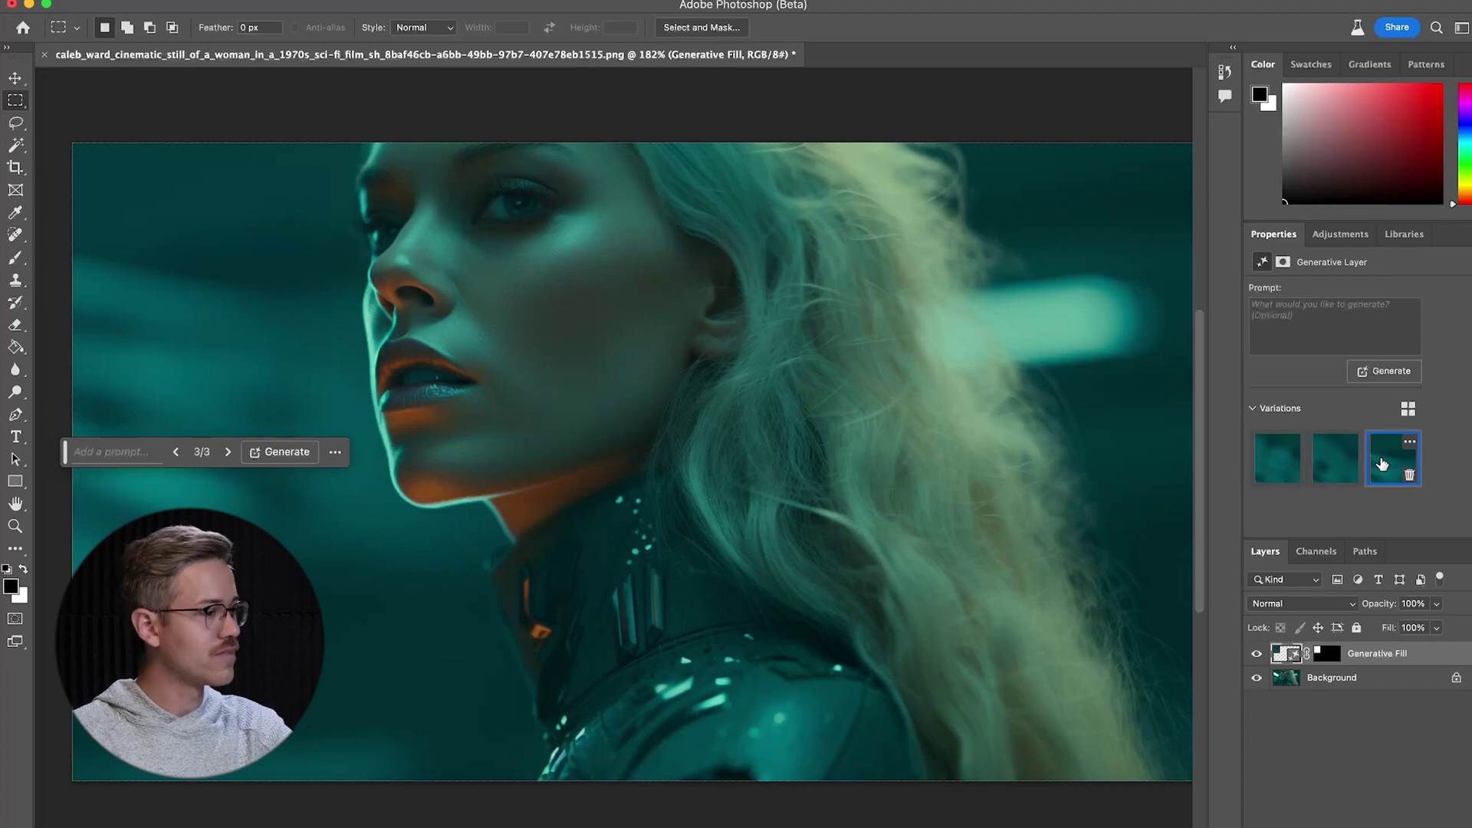
{"action": "key", "text": "v"}
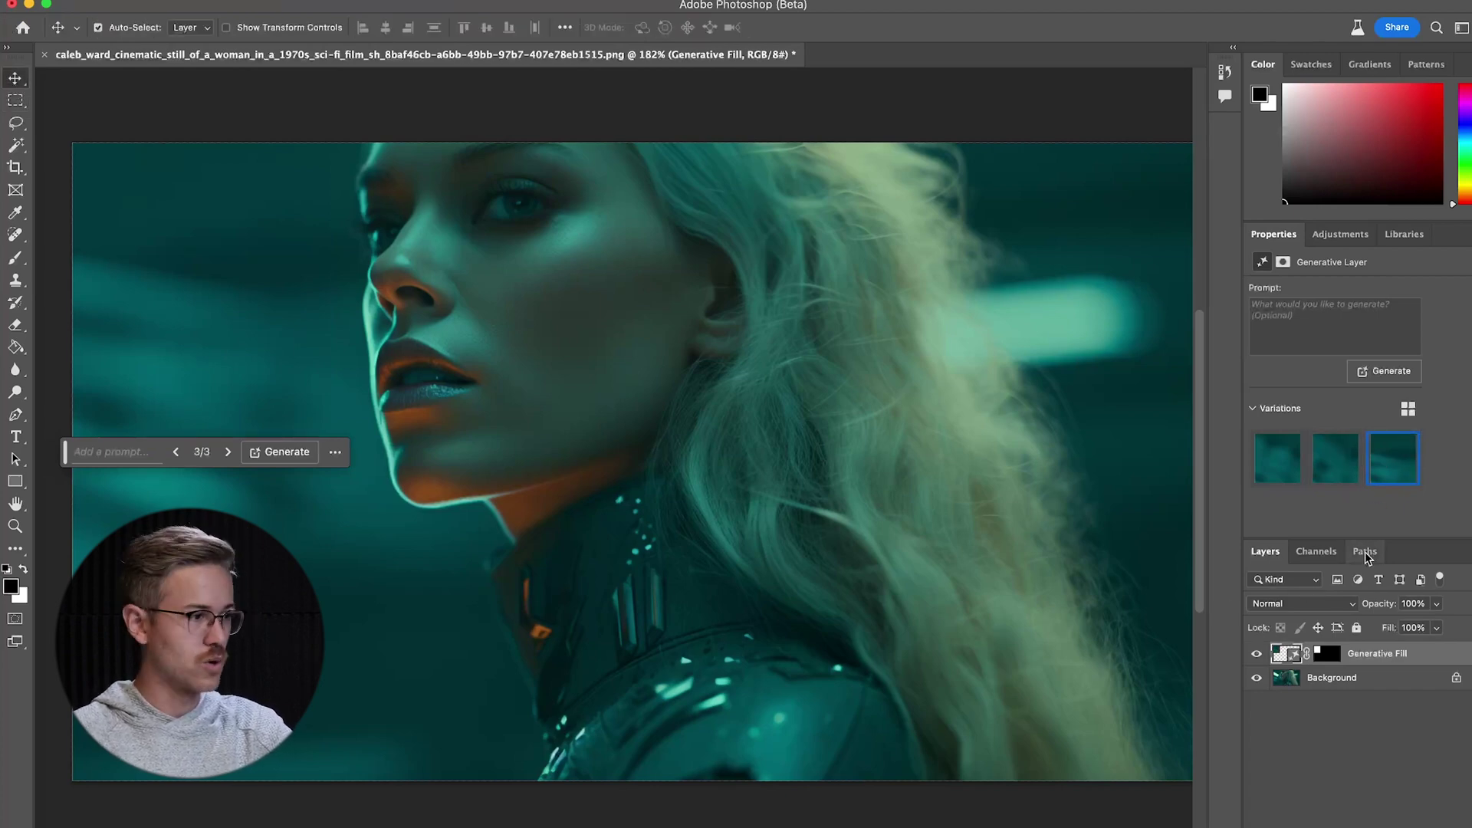
- Open the export options for the filled image
{"action": "left_click", "coordinate": [165, 0]}
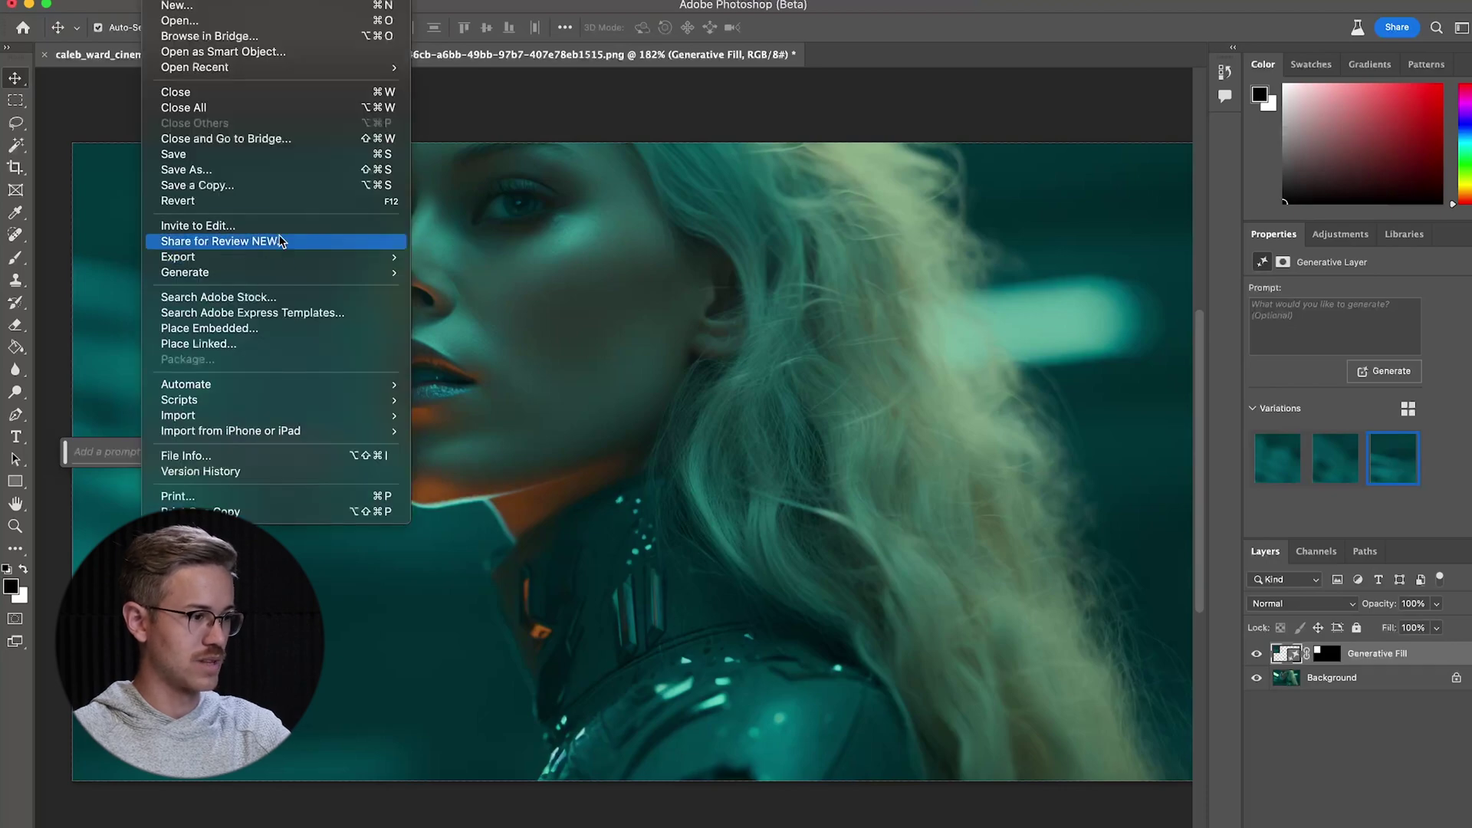
{"action": "mouse_move", "coordinate": [289, 257]}
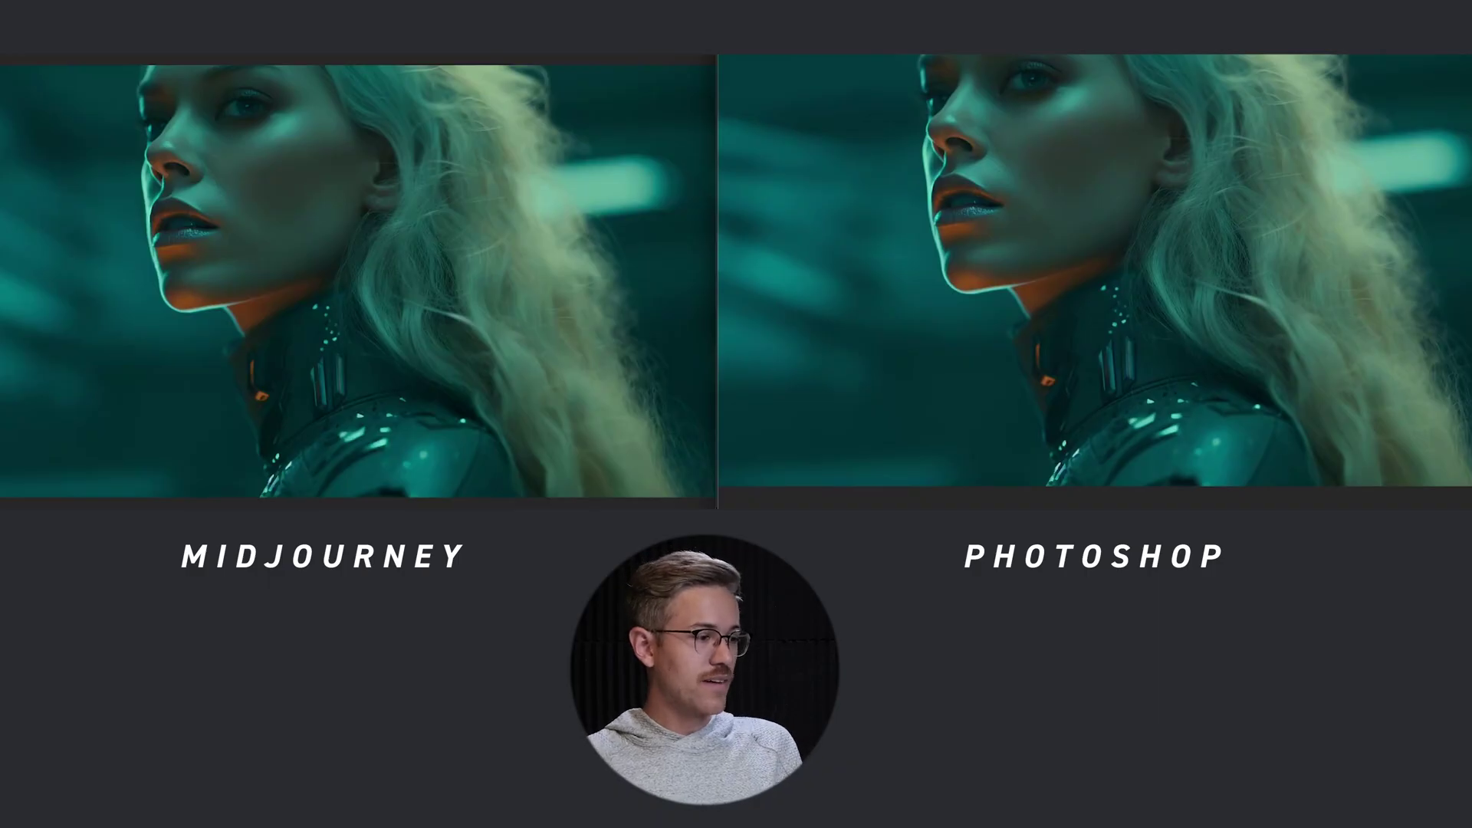